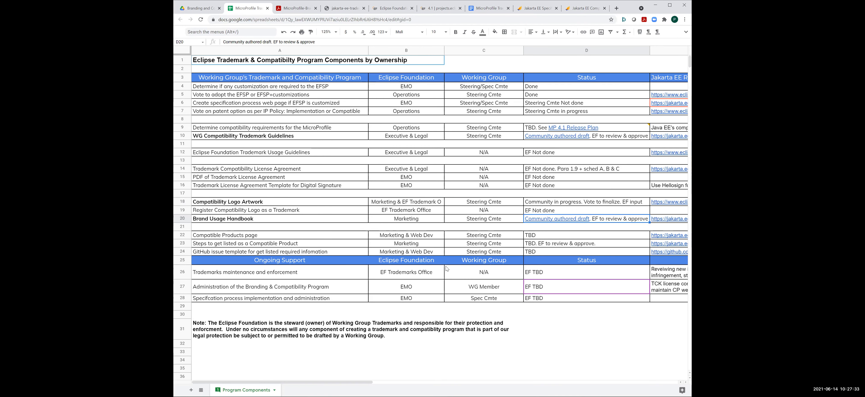
Highlight the Compatible Products page row and bring up the Jakarta EE Compatible Products web page.
{"action": "scroll", "coordinate": [447, 268], "scroll_direction": "down", "scroll_amount": 1}
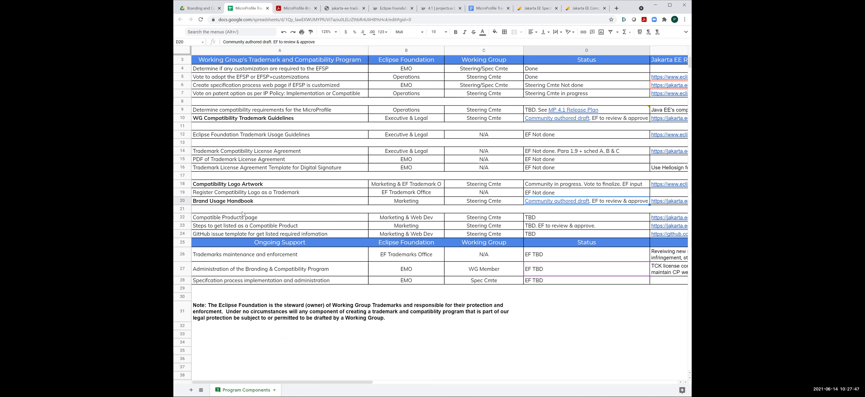
{"action": "left_click", "coordinate": [182, 217]}
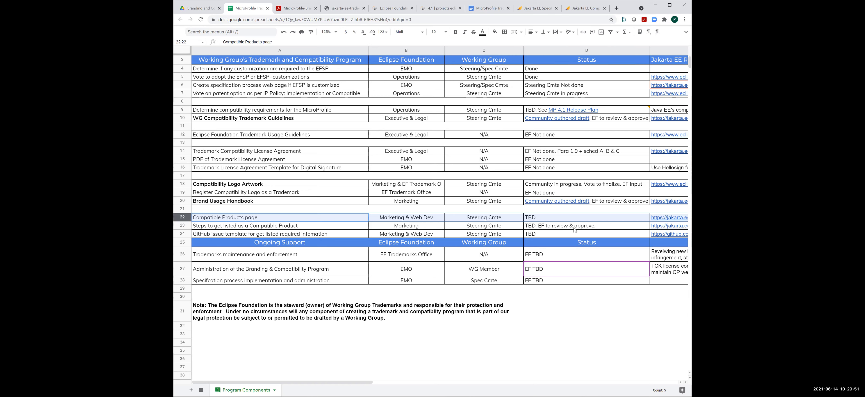
{"action": "left_click", "coordinate": [588, 12]}
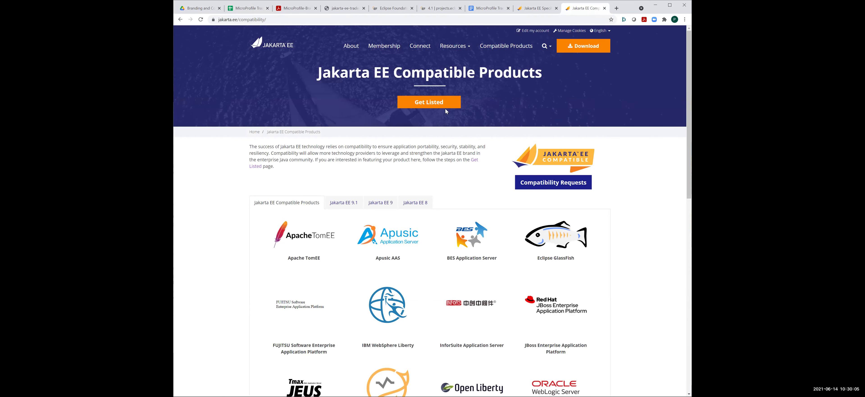
Open the Get Listed page and review the benefits and the instructions for getting listed as a compatible product.
{"action": "left_click", "coordinate": [430, 103]}
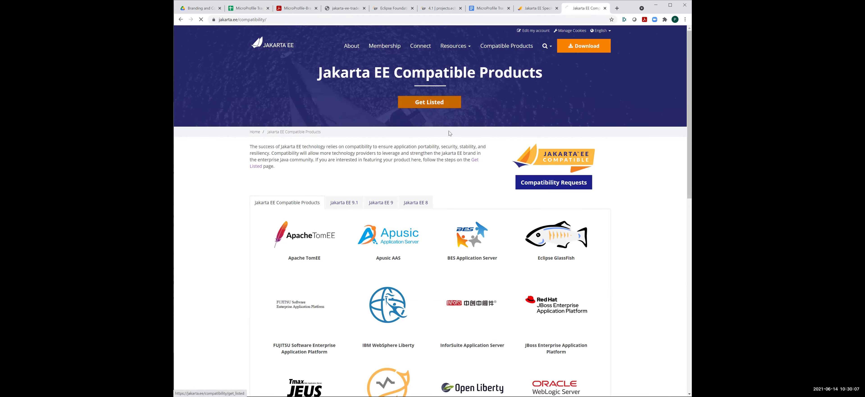
{"action": "scroll", "coordinate": [459, 172], "scroll_direction": "down", "scroll_amount": 5}
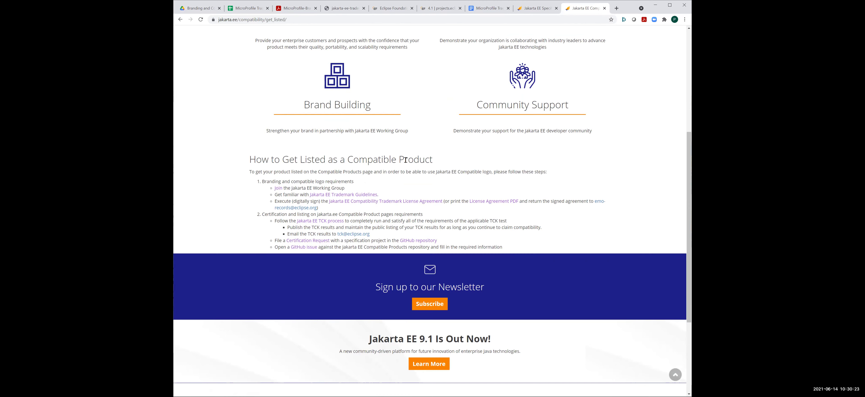
{"action": "scroll", "coordinate": [406, 160], "scroll_direction": "up", "scroll_amount": 2}
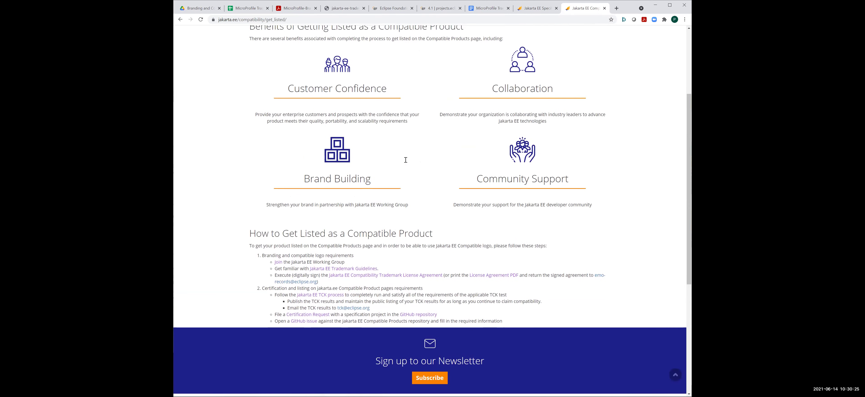
{"action": "scroll", "coordinate": [405, 165], "scroll_direction": "up", "scroll_amount": 3}
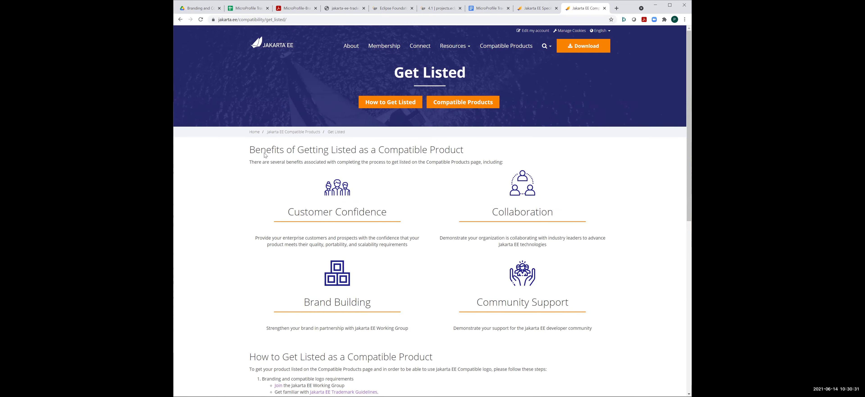
{"action": "scroll", "coordinate": [247, 196], "scroll_direction": "down", "scroll_amount": 3}
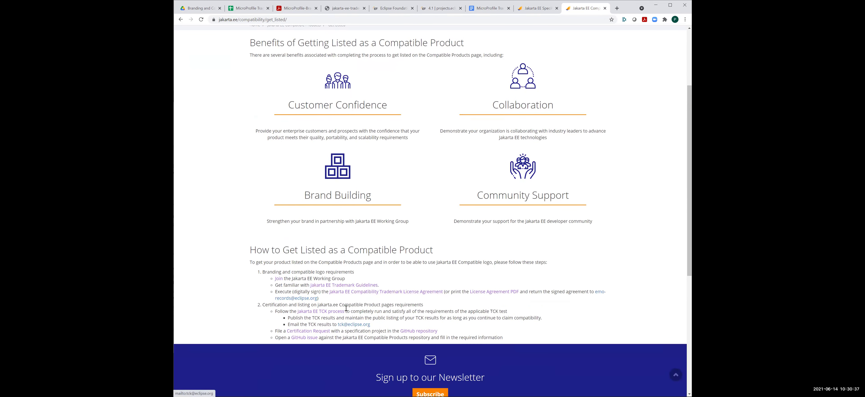
Open the linked GitHub issue form, read the information requested for compatible software products, and return to the Get Listed page.
{"action": "left_click", "coordinate": [304, 337]}
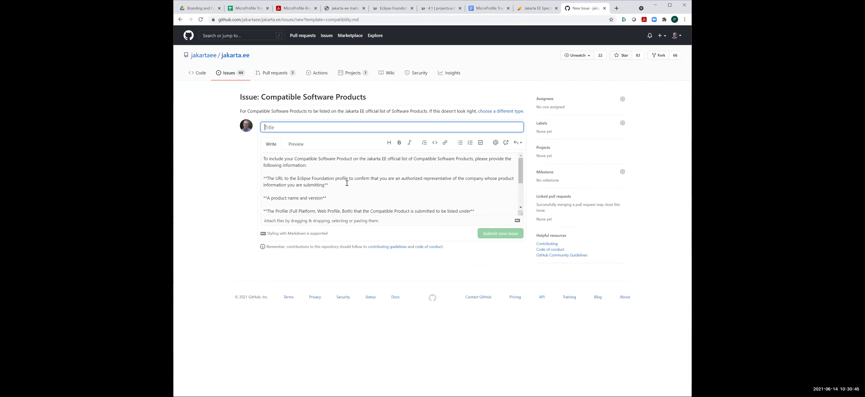
{"action": "scroll", "coordinate": [347, 183], "scroll_direction": "down", "scroll_amount": 3}
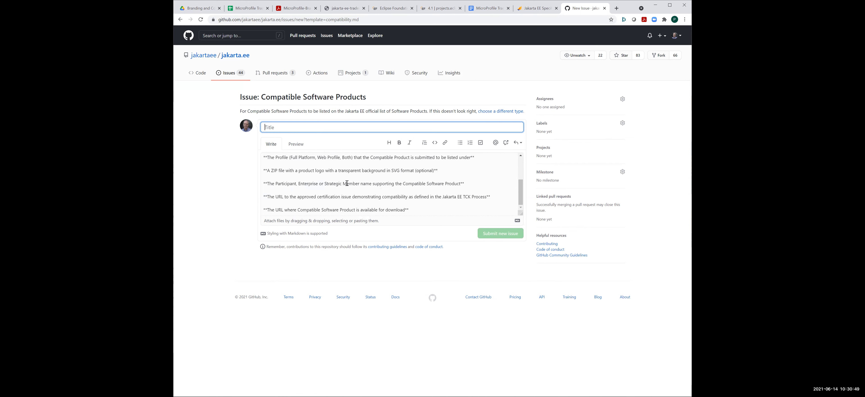
{"action": "scroll", "coordinate": [347, 184], "scroll_direction": "up", "scroll_amount": 1}
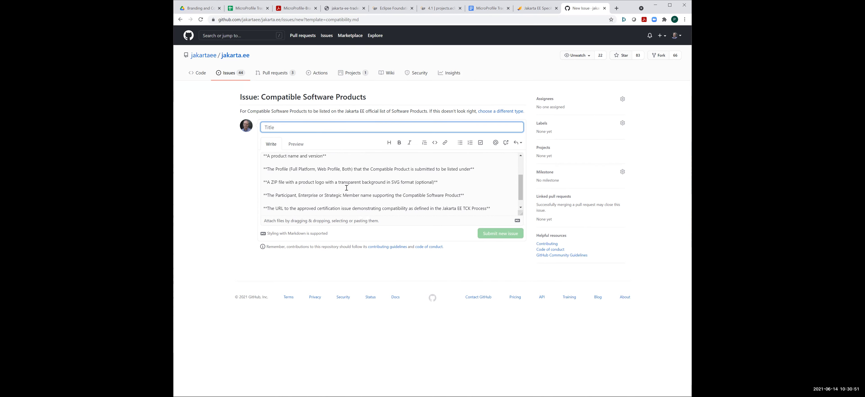
{"action": "scroll", "coordinate": [347, 187], "scroll_direction": "up", "scroll_amount": 1}
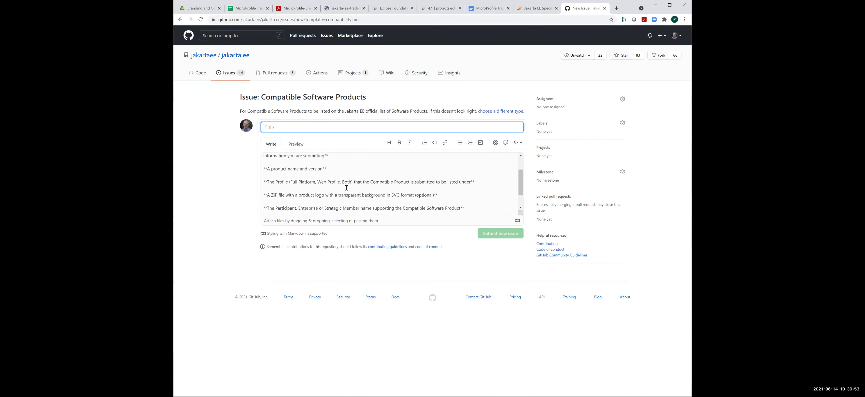
{"action": "scroll", "coordinate": [346, 187], "scroll_direction": "up", "scroll_amount": 4}
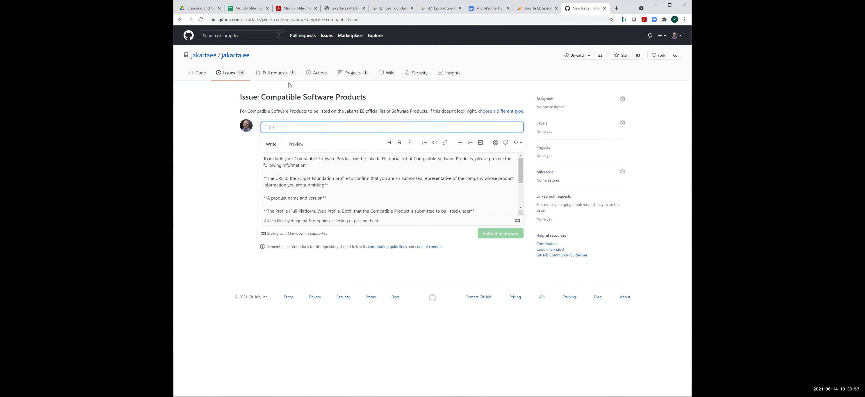
{"action": "left_click", "coordinate": [181, 20]}
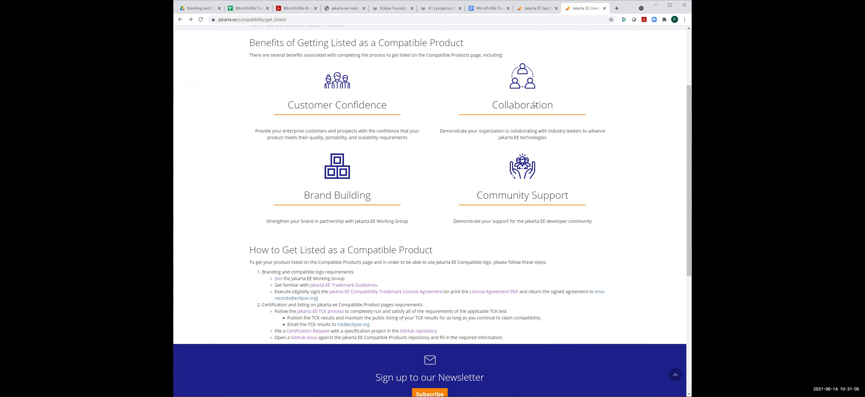
Return to the MicroProfile trademark spreadsheet and highlight the get-listed status, then the Ongoing Support and Trademarks maintenance rows.
{"action": "left_click", "coordinate": [252, 15]}
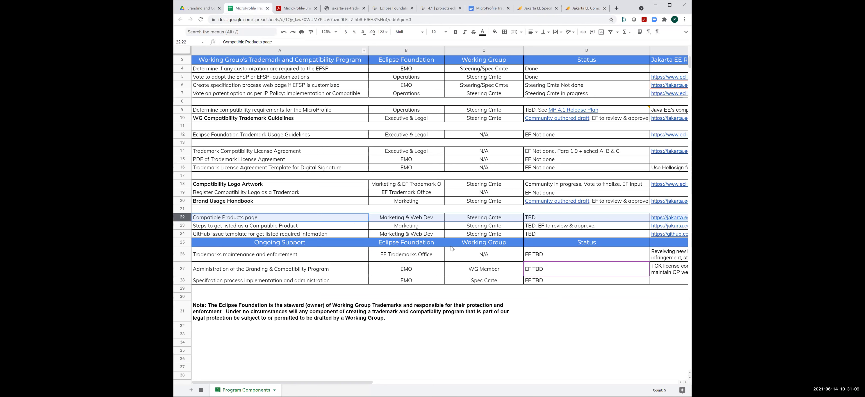
{"action": "left_click", "coordinate": [558, 227]}
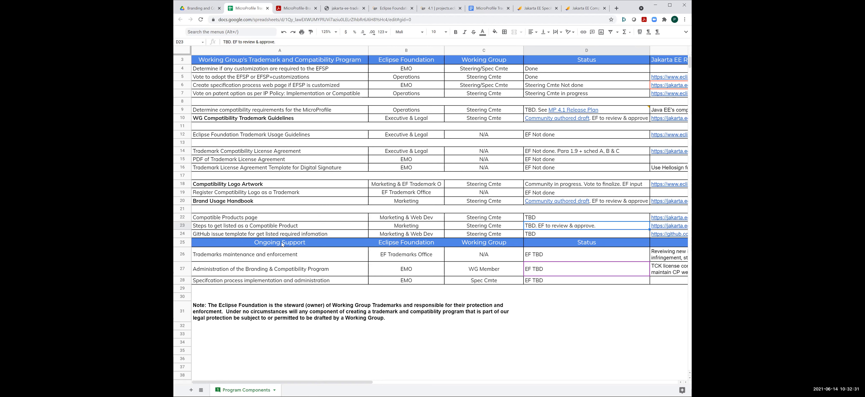
{"action": "left_click", "coordinate": [182, 242]}
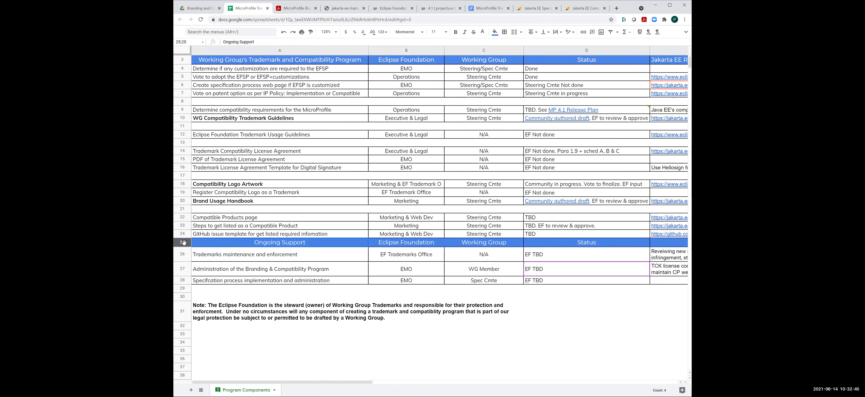
{"action": "left_click", "coordinate": [182, 254]}
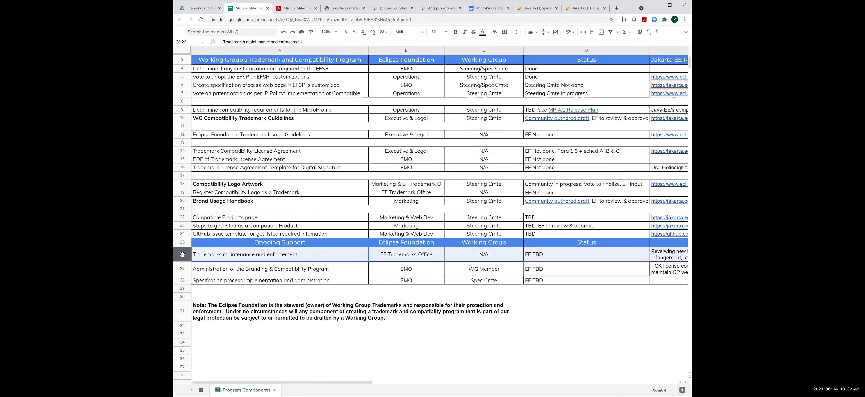
{"action": "left_click", "coordinate": [207, 329]}
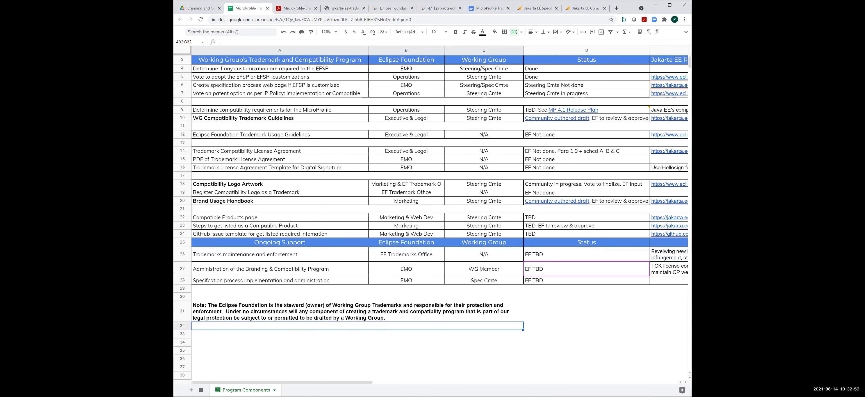
Hide columns B to D, covering Eclipse Foundation, Working Group and Status.
{"action": "key", "text": "super+Up"}
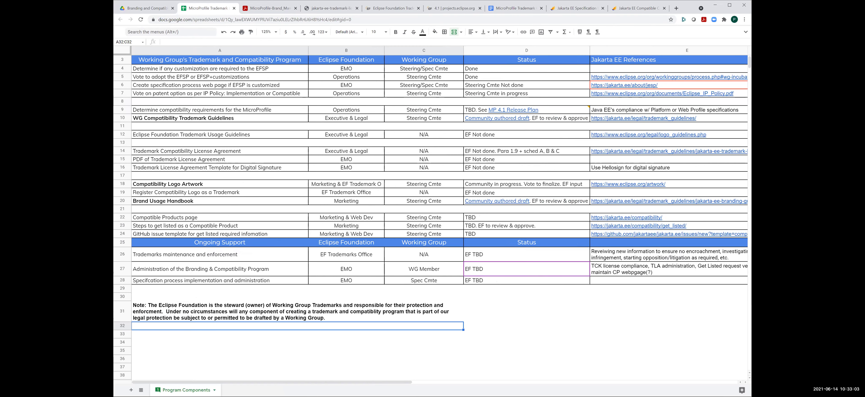
{"action": "key", "text": "super+Up"}
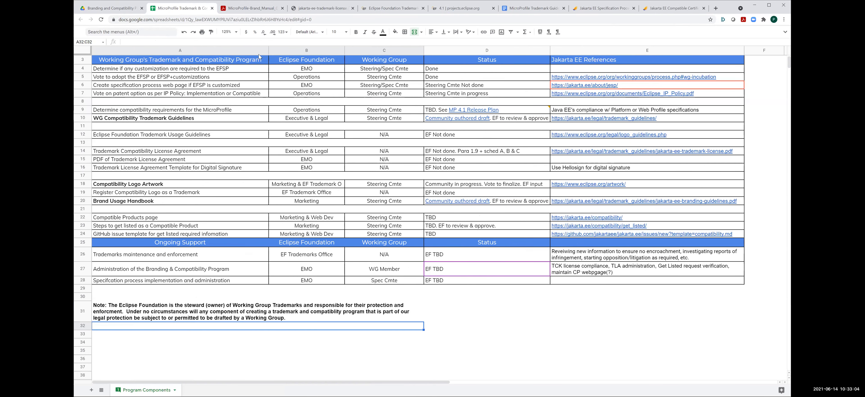
{"action": "left_click", "coordinate": [284, 52]}
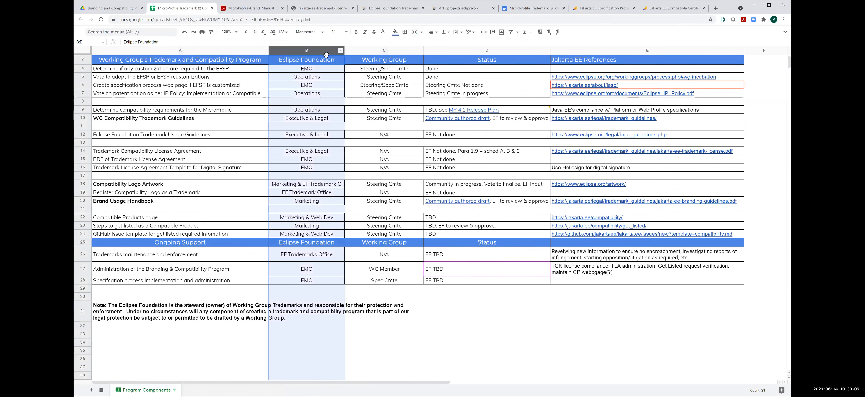
{"action": "left_click", "coordinate": [485, 51], "text": "shift"}
{"action": "right_click", "coordinate": [468, 49]}
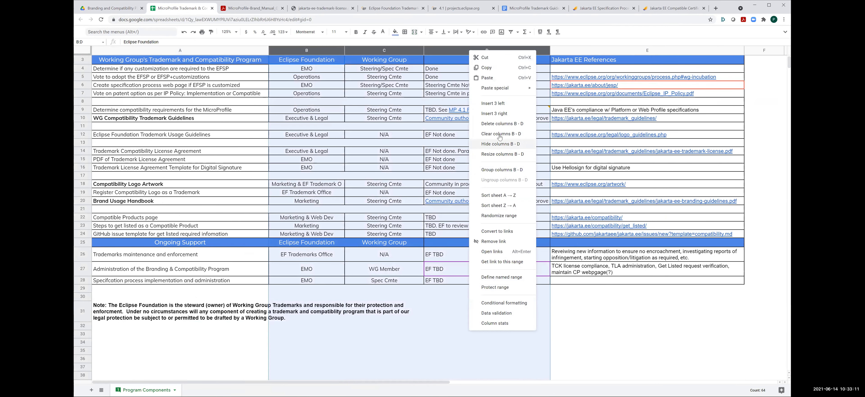
{"action": "left_click", "coordinate": [498, 143]}
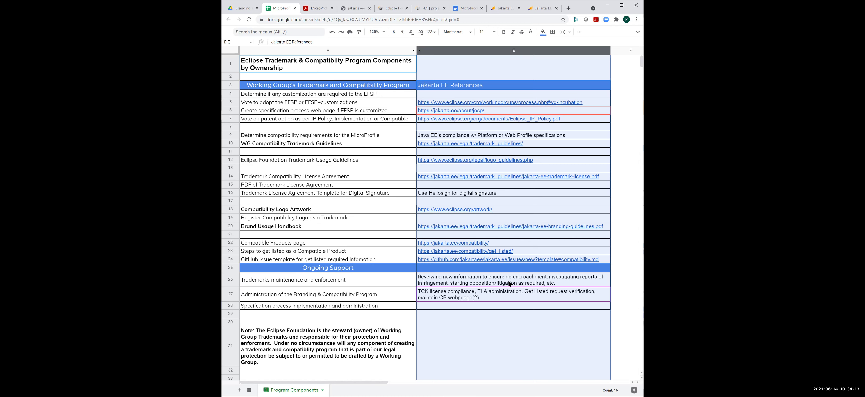
Shorten the Administration of the Branding & Compatibility Program reference in E27 to "TCK license compliance, TLA administration, Get Listed request verification".
{"action": "left_click", "coordinate": [510, 283]}
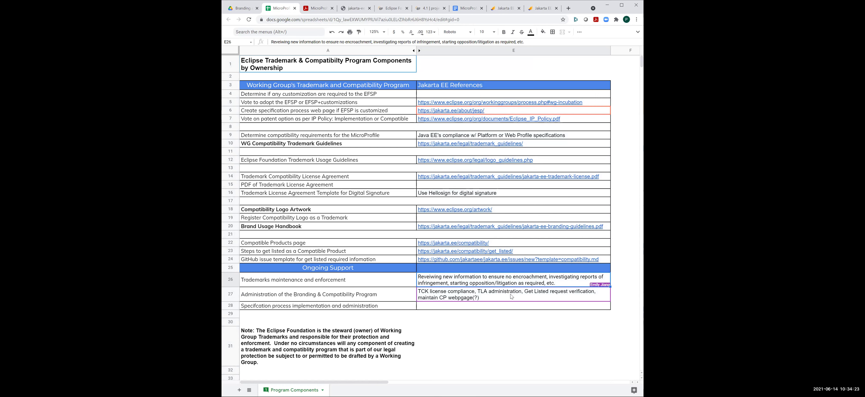
{"action": "left_click", "coordinate": [499, 299]}
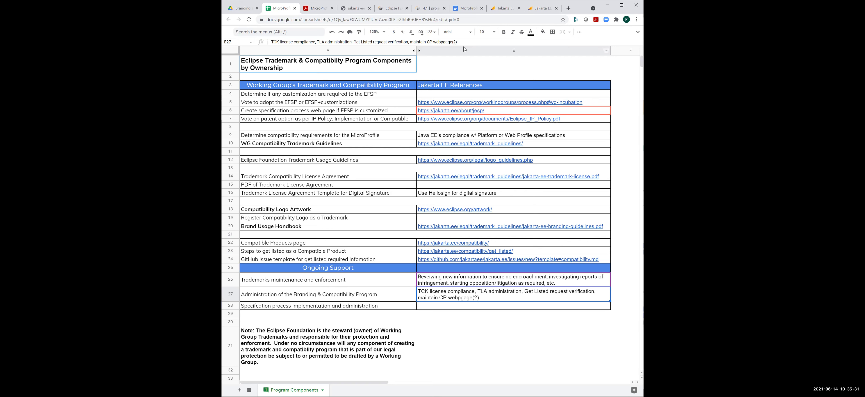
{"action": "left_click", "coordinate": [469, 41]}
{"action": "key", "text": "BackSpace"}
{"action": "key", "text": "BackSpace"}
{"action": "key", "text": "BackSpace"}
{"action": "key", "text": "BackSpace"}
{"action": "key", "text": "BackSpace"}
{"action": "key", "text": "BackSpace"}
{"action": "key", "text": "BackSpace"}
{"action": "key", "text": "BackSpace"}
{"action": "key", "text": "BackSpace"}
{"action": "key", "text": "BackSpace"}
{"action": "key", "text": "BackSpace"}
{"action": "key", "text": "BackSpace"}
{"action": "key", "text": "BackSpace"}
{"action": "key", "text": "BackSpace"}
{"action": "key", "text": "BackSpace"}
{"action": "key", "text": "BackSpace"}
{"action": "key", "text": "BackSpace"}
{"action": "key", "text": "BackSpace"}
{"action": "key", "text": "BackSpace"}
{"action": "key", "text": "BackSpace"}
{"action": "key", "text": "BackSpace"}
{"action": "key", "text": "BackSpace"}
{"action": "key", "text": "BackSpace"}
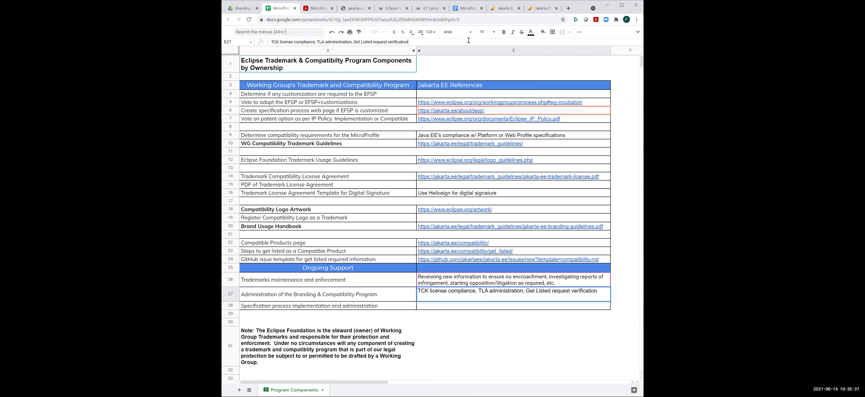
{"action": "key", "text": "Return"}
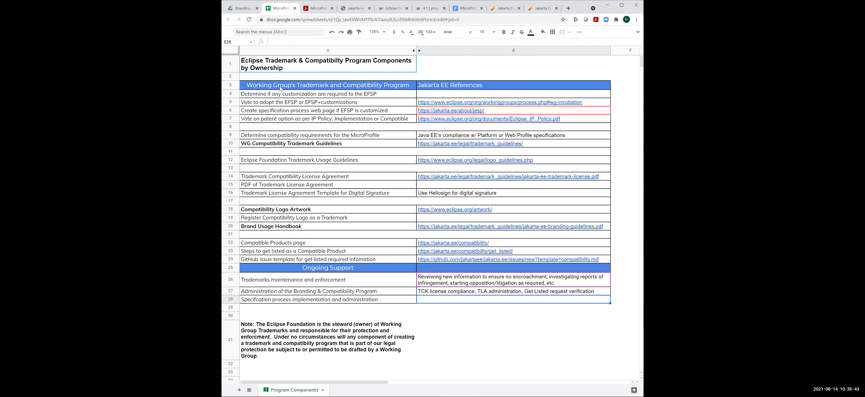
Unhide columns B to D between the program components and the Jakarta EE References.
{"action": "left_click", "coordinate": [312, 53]}
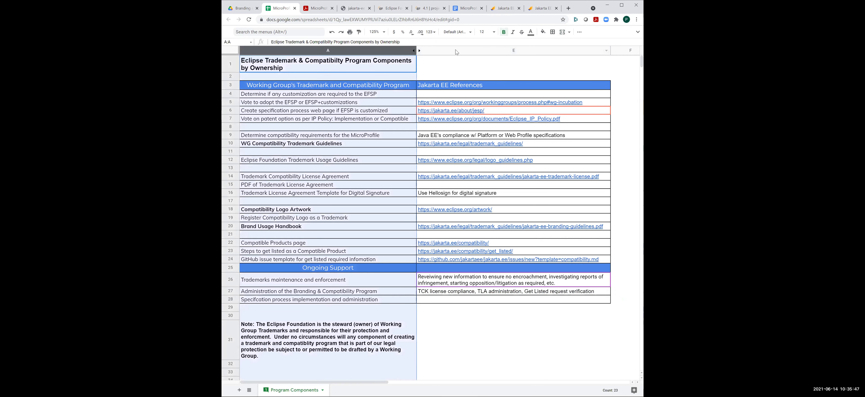
{"action": "left_click", "coordinate": [382, 299]}
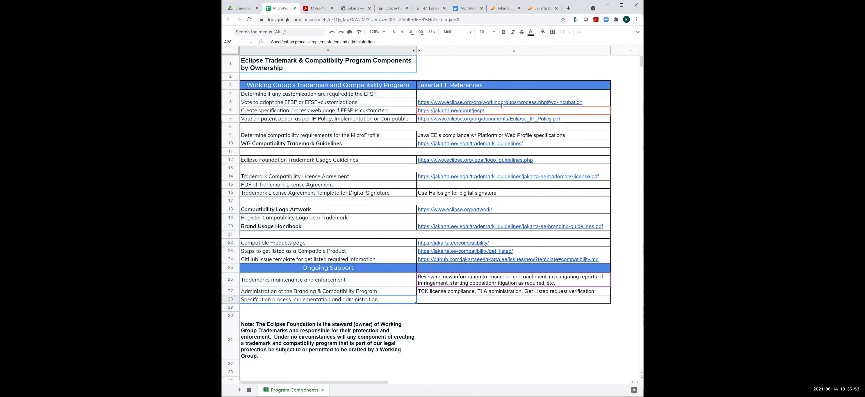
{"action": "left_click", "coordinate": [451, 53], "text": "shift"}
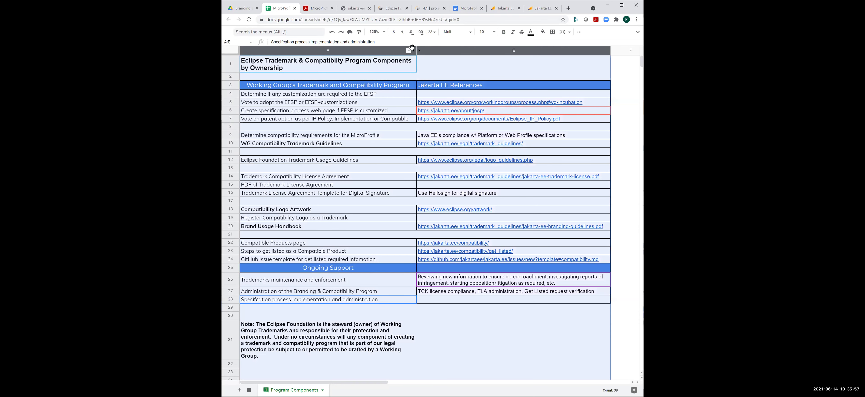
{"action": "right_click", "coordinate": [432, 50]}
{"action": "left_click", "coordinate": [461, 155]}
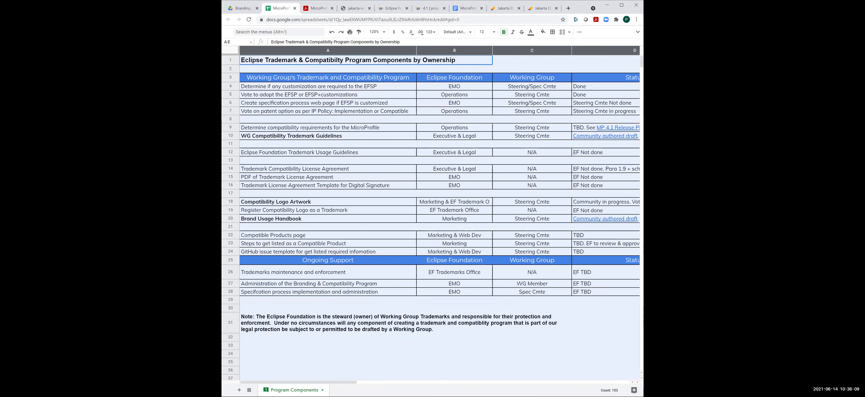
Highlight the entire row for specification process implementation and administration under Ongoing Support.
{"action": "key", "text": "super+Up"}
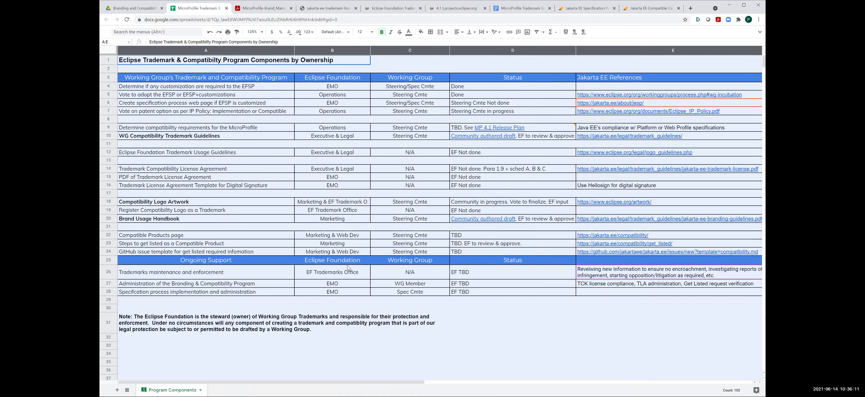
{"action": "scroll", "coordinate": [348, 267], "scroll_direction": "down", "scroll_amount": 1}
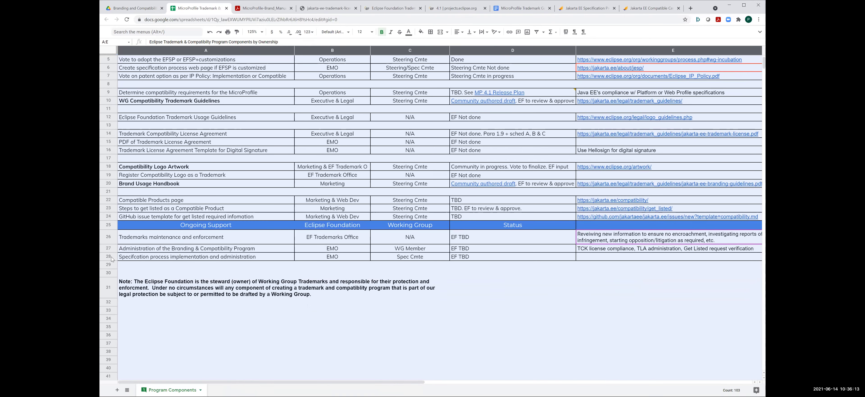
{"action": "left_click", "coordinate": [109, 256]}
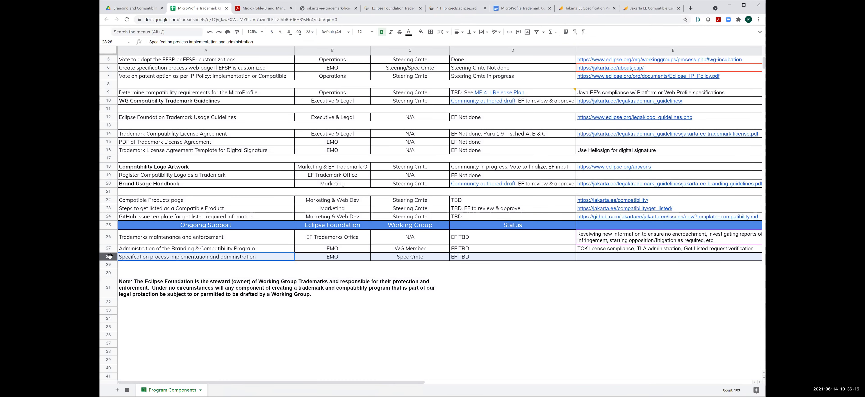
Insert a row above the specification process entry under Ongoing Support and enter "Maintain CP webpage & Get Listed process" in A28.
{"action": "right_click", "coordinate": [109, 257]}
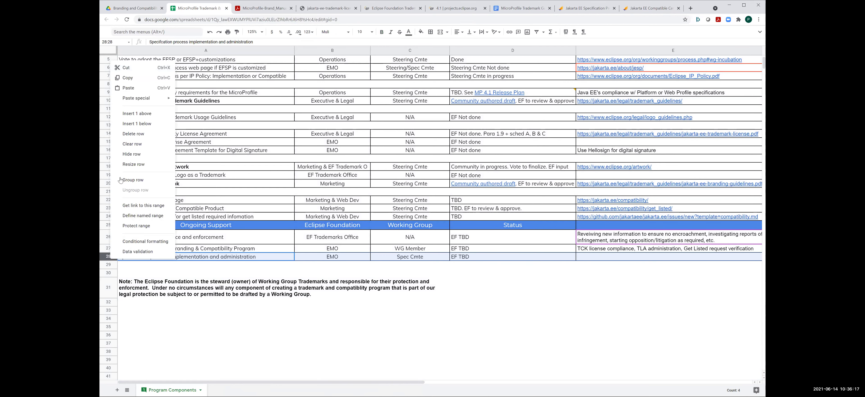
{"action": "left_click", "coordinate": [131, 114]}
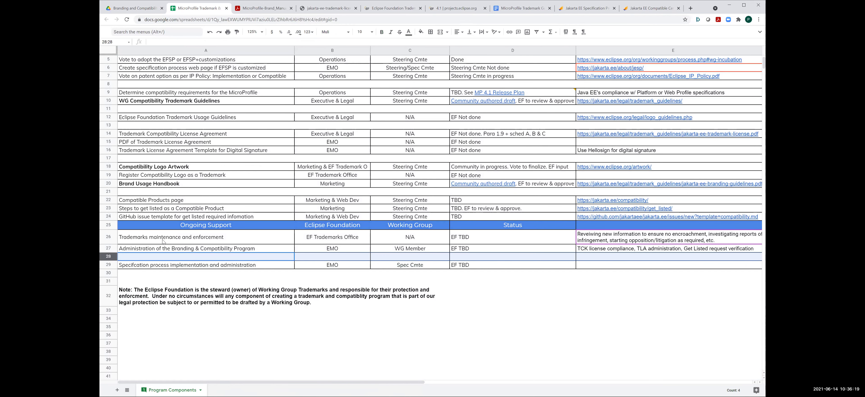
{"action": "left_click", "coordinate": [159, 258]}
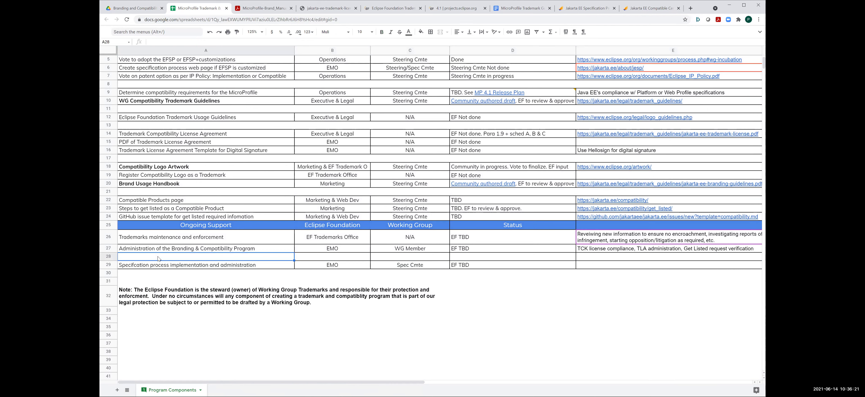
{"action": "type", "text": "Maintain"}
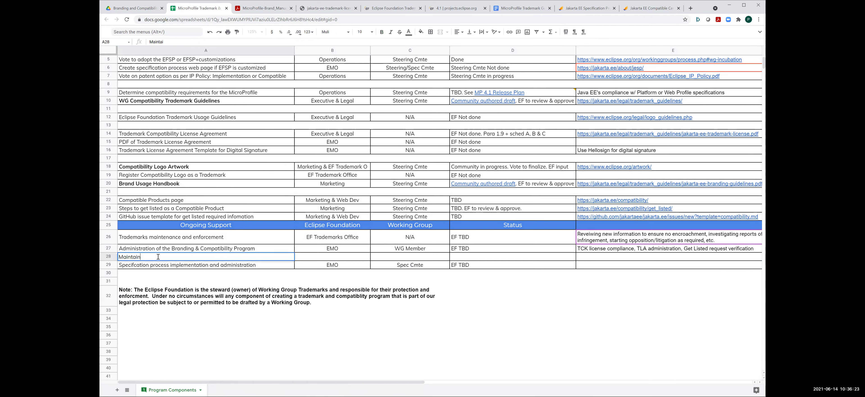
{"action": "type", "text": " CP webpage & Get Listed process"}
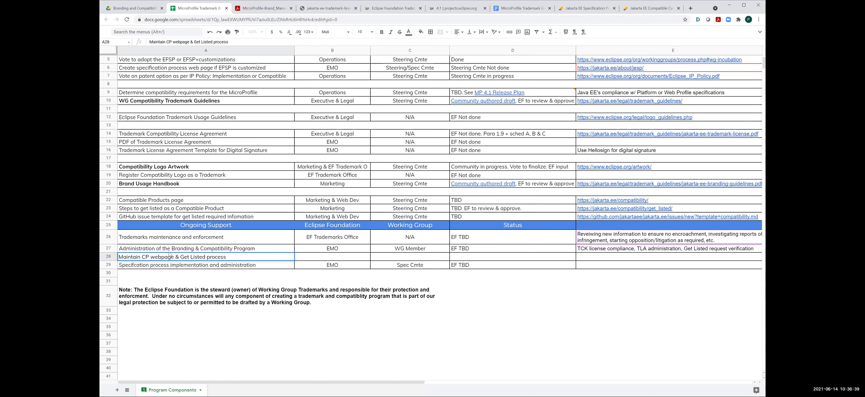
Enter "Steering Cmte" as the Status of the Maintain CP webpage & Get Listed process entry.
{"action": "left_click", "coordinate": [478, 258]}
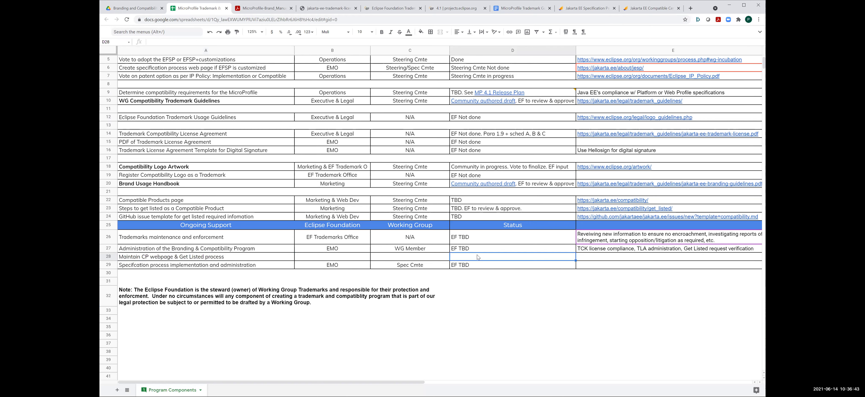
{"action": "type", "text": "Steerin"}
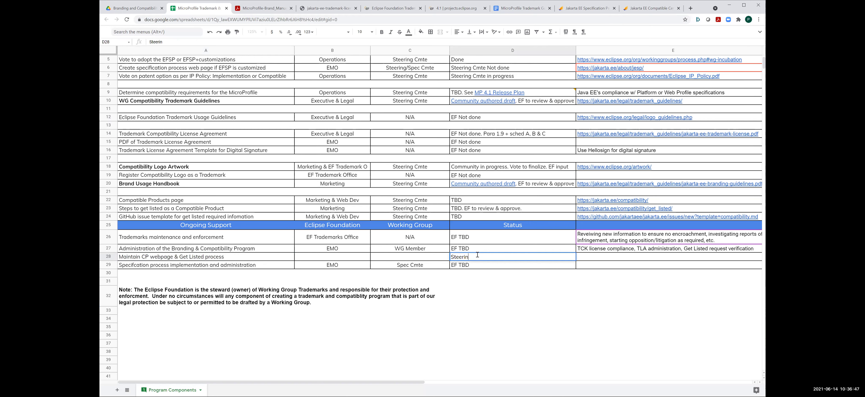
{"action": "type", "text": "g Committee"}
{"action": "key", "text": "BackSpace"}
{"action": "key", "text": "BackSpace"}
{"action": "type", "text": "m"}
{"action": "left_click", "coordinate": [589, 257]}
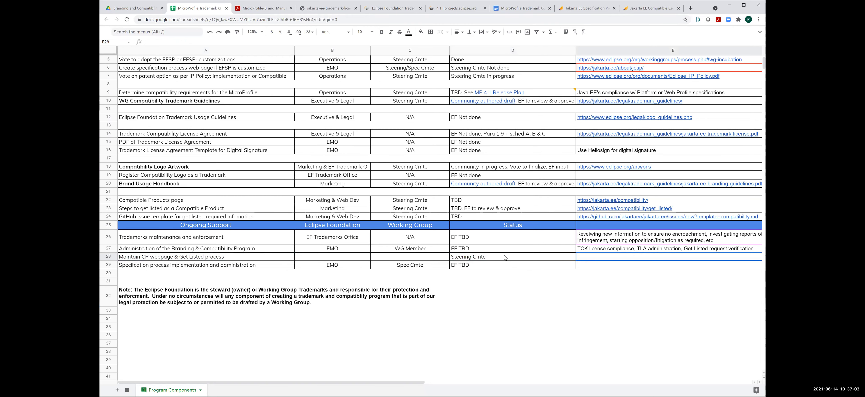
Replace the Status of the Maintain CP webpage & Get Listed process entry in D28 with "MP WG".
{"action": "scroll", "coordinate": [505, 257], "scroll_direction": "up", "scroll_amount": 1}
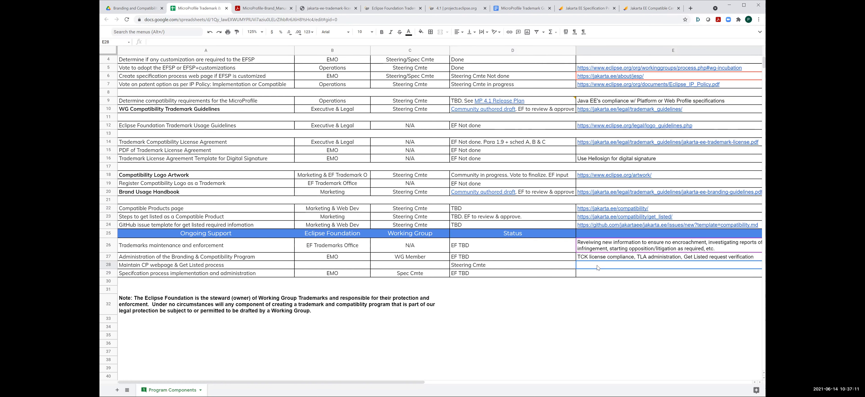
{"action": "scroll", "coordinate": [559, 258], "scroll_direction": "up", "scroll_amount": 1}
{"action": "scroll", "coordinate": [557, 262], "scroll_direction": "up", "scroll_amount": 1}
{"action": "left_click", "coordinate": [468, 106]}
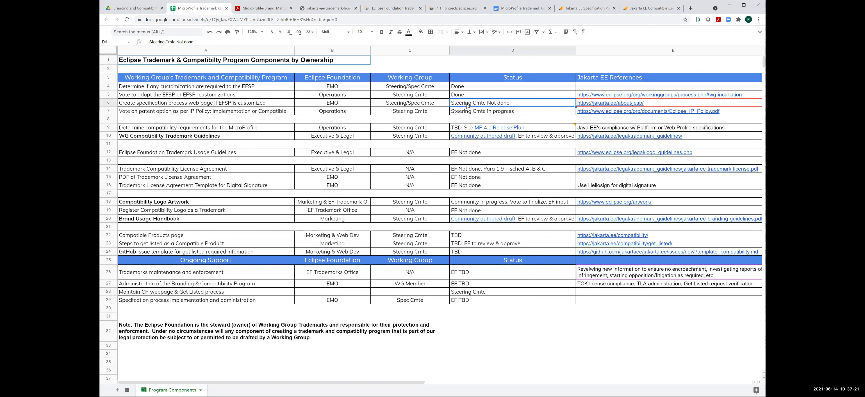
{"action": "left_click", "coordinate": [494, 295]}
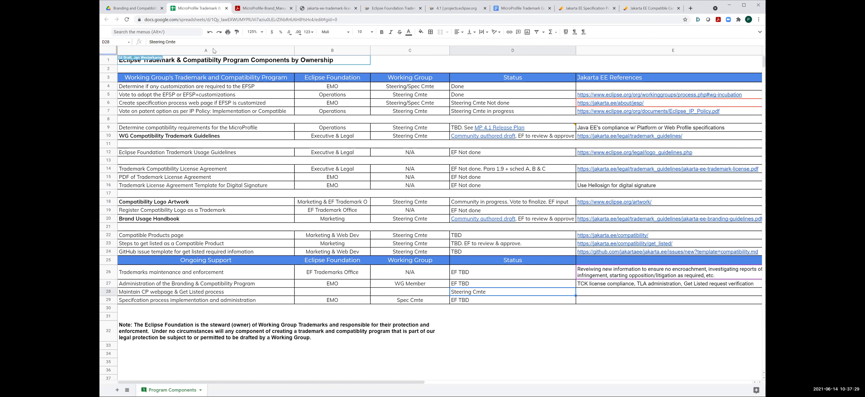
{"action": "left_click_drag", "start_coordinate": [190, 41], "coordinate": [143, 41]}
{"action": "type", "text": "Working"}
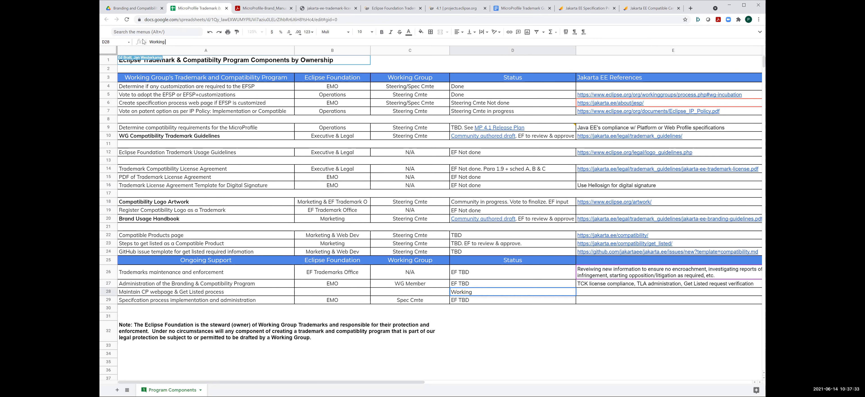
{"action": "type", "text": " Grpu"}
{"action": "type", "text": "MP "}
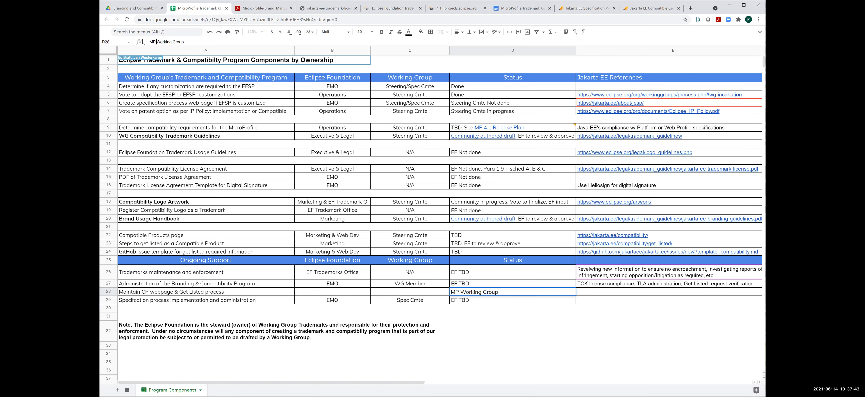
{"action": "type", "text": "WG"}
{"action": "key", "text": "BackSpace"}
{"action": "key", "text": "BackSpace"}
{"action": "key", "text": "BackSpace"}
{"action": "key", "text": "BackSpace"}
{"action": "key", "text": "Return"}
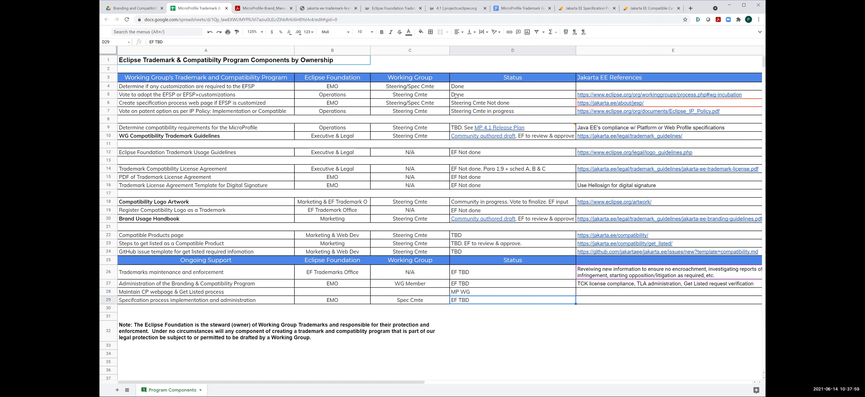
Change the Working Group owner of the specification process web page component in C6 to "Working Group".
{"action": "left_click", "coordinate": [108, 86]}
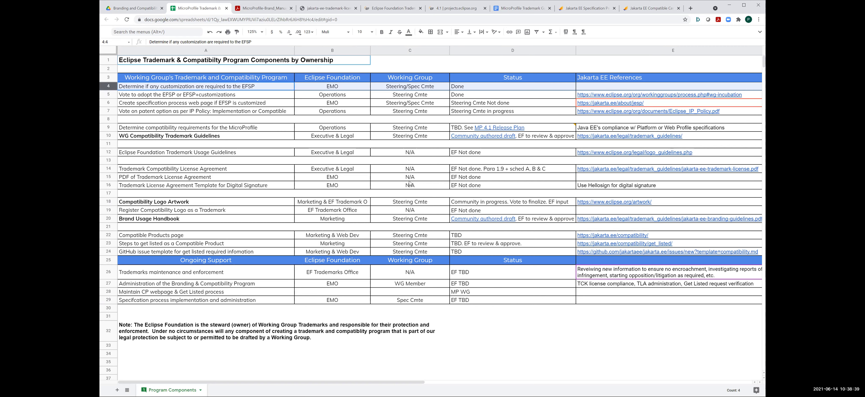
{"action": "left_click", "coordinate": [409, 88]}
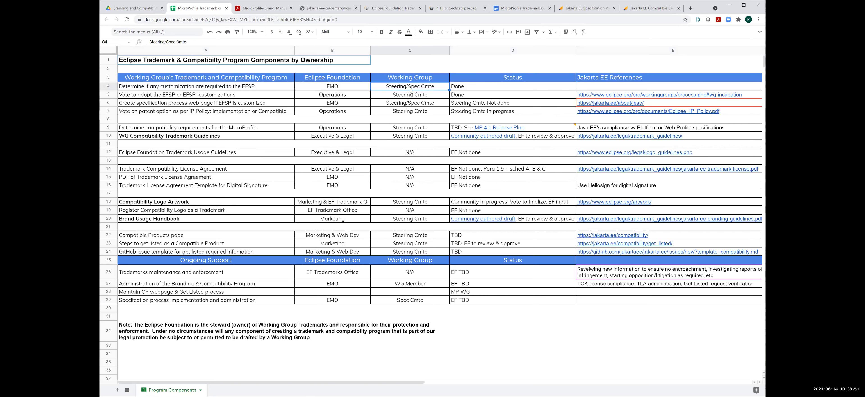
{"action": "left_click", "coordinate": [412, 97]}
{"action": "left_click", "coordinate": [405, 105]}
{"action": "type", "text": "WOr"}
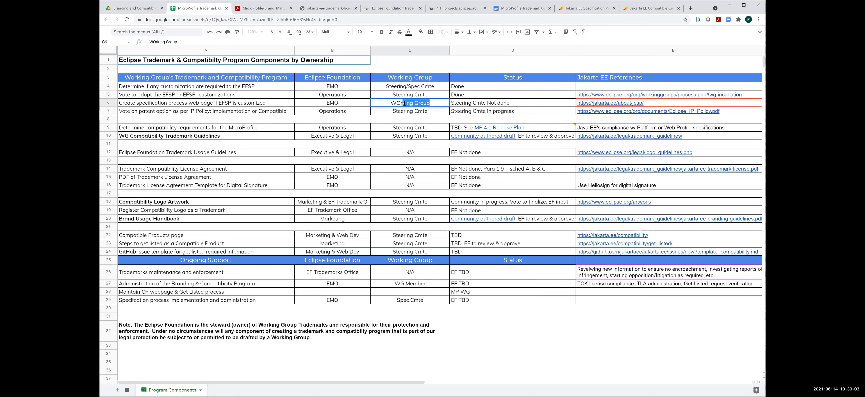
{"action": "key", "text": "BackSpace"}
{"action": "key", "text": "BackSpace"}
{"action": "key", "text": "BackSpace"}
{"action": "type", "text": "o"}
{"action": "key", "text": "Return"}
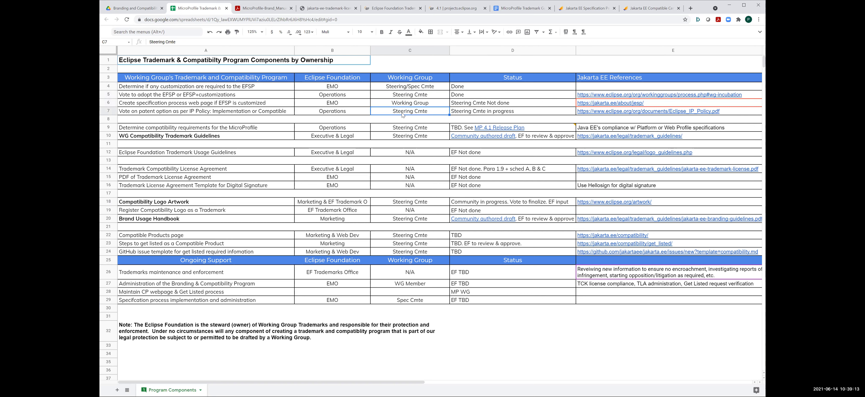
Change the Working Group owner of the MicroProfile compatibility requirements component in C9 to "Working Group".
{"action": "left_click", "coordinate": [402, 130]}
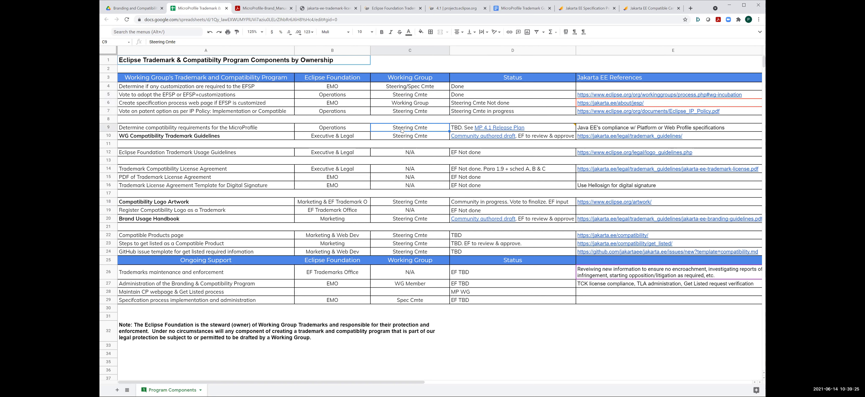
{"action": "type", "text": "W"}
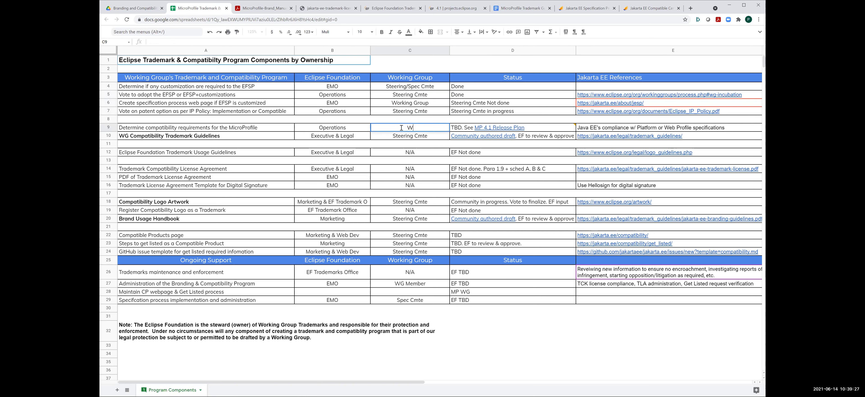
{"action": "type", "text": "orking Grpu"}
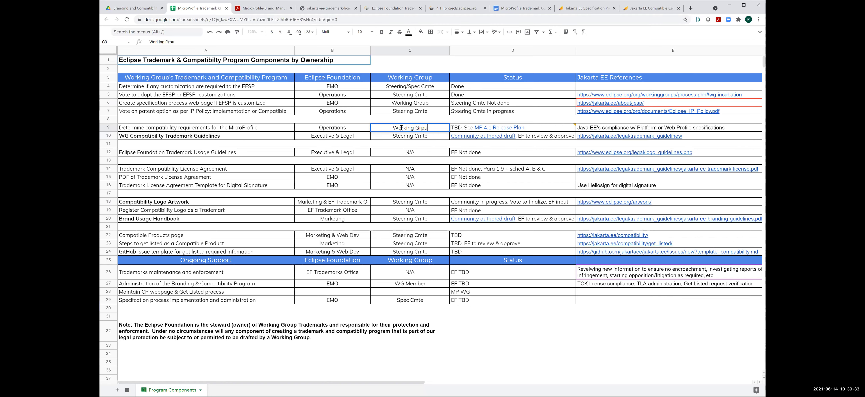
{"action": "key", "text": "BackSpace"}
{"action": "key", "text": "BackSpace"}
{"action": "type", "text": "oup"}
{"action": "left_click", "coordinate": [406, 139]}
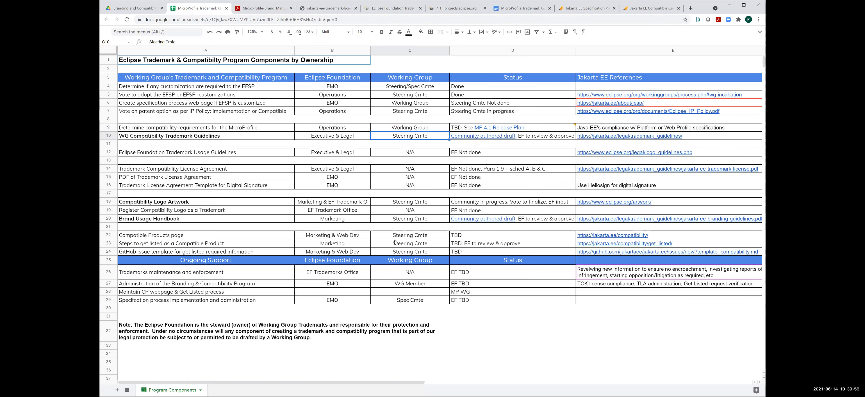
Change the Working Group owner of the Compatible Products page in C22 to "Working Group".
{"action": "left_click", "coordinate": [404, 235]}
{"action": "type", "text": "WO"}
{"action": "key", "text": "BackSpace"}
{"action": "key", "text": "BackSpace"}
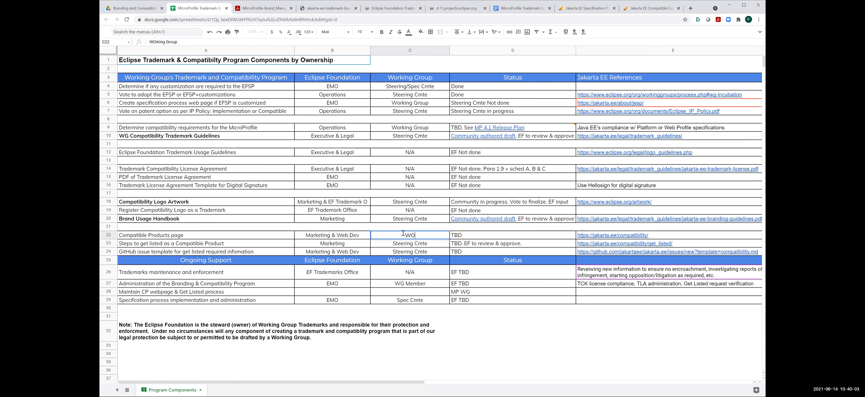
{"action": "type", "text": "or"}
{"action": "key", "text": "Return"}
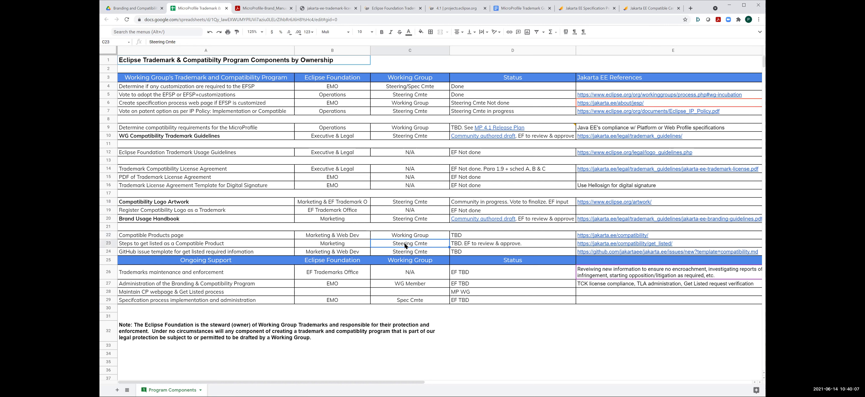
Set the Working Group owner to "Working Group" for the steps to get listed and the GitHub issue template, C23 and C24.
{"action": "type", "text": "Wo"}
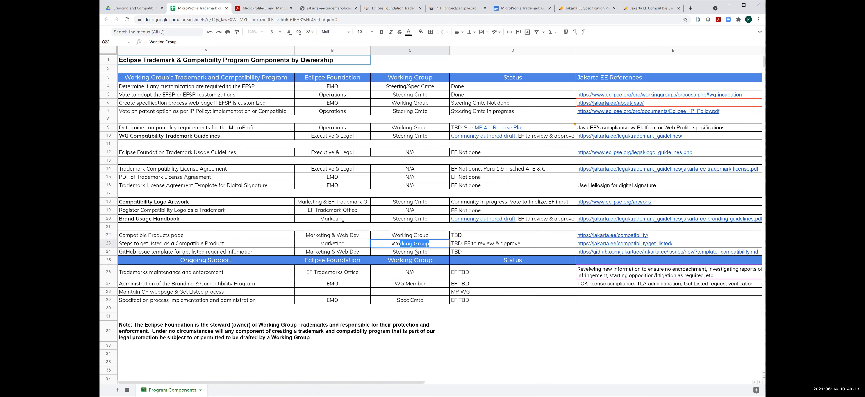
{"action": "key", "text": "Return"}
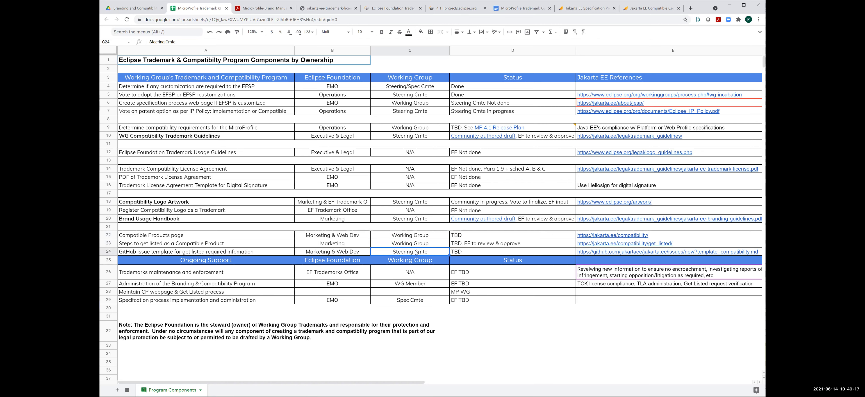
{"action": "type", "text": "Wo"}
{"action": "left_click", "coordinate": [430, 226]}
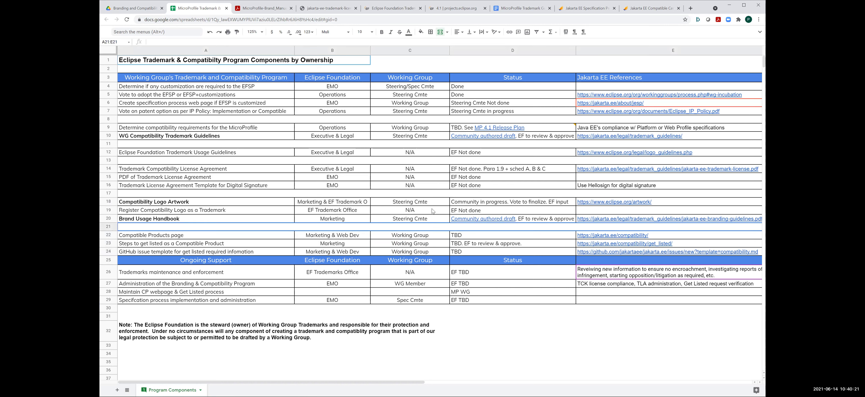
Change the Working Group owner of the Brand Usage Handbook in C20 to "Working Group".
{"action": "left_click", "coordinate": [419, 220]}
{"action": "type", "text": "Wo"}
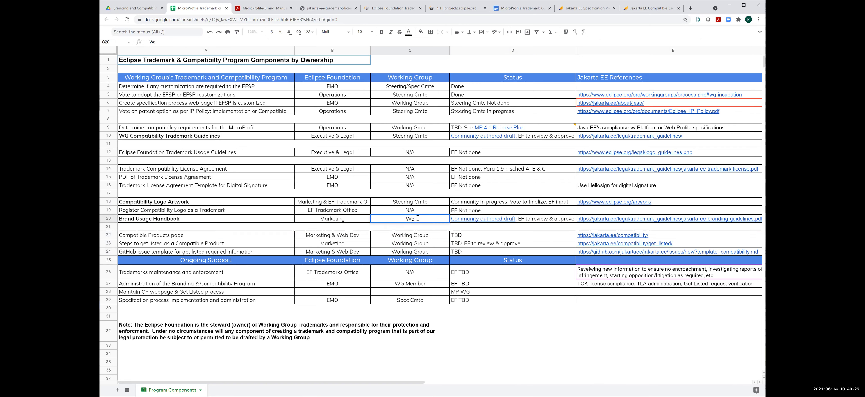
{"action": "left_click", "coordinate": [418, 235]}
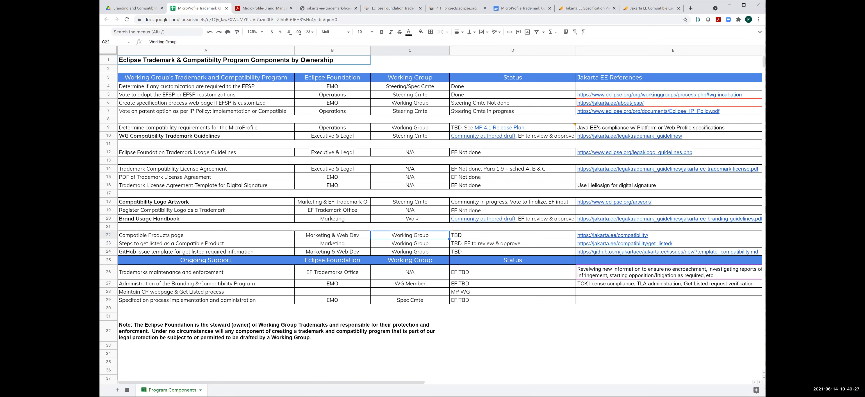
{"action": "left_click", "coordinate": [416, 220]}
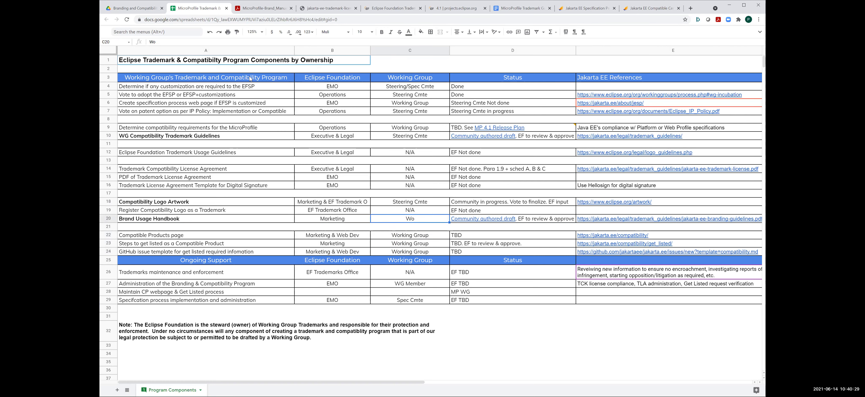
{"action": "left_click", "coordinate": [404, 236]}
{"action": "left_click", "coordinate": [405, 220]}
{"action": "left_click", "coordinate": [160, 40]}
{"action": "type", "text": "r"}
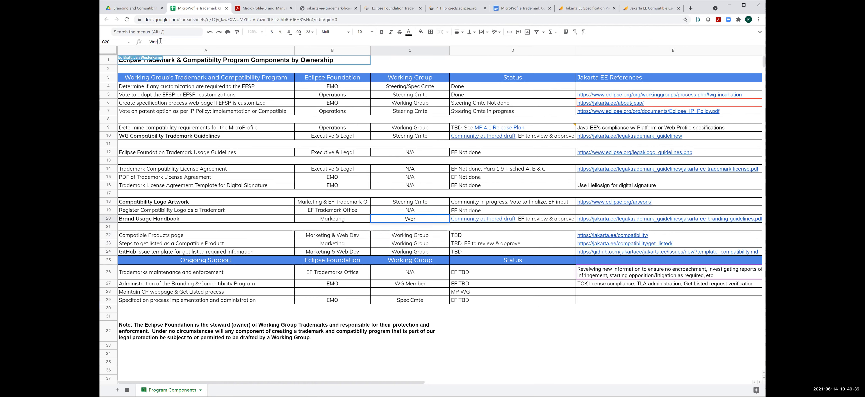
{"action": "type", "text": "king Group"}
{"action": "key", "text": "Return"}
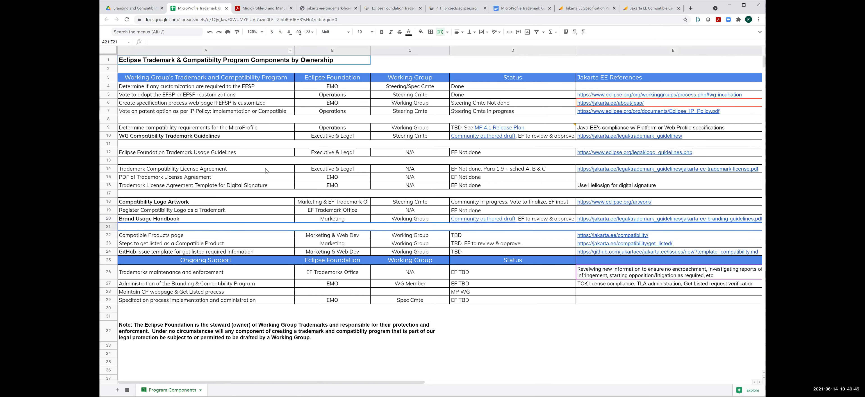
Change the Working Group owner of the Compatibility Logo Artwork in C18 to "Working Group".
{"action": "left_click", "coordinate": [395, 203]}
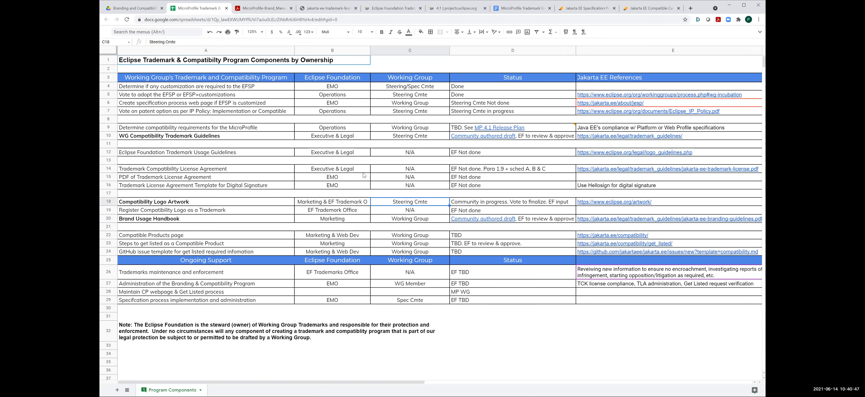
{"action": "left_click_drag", "start_coordinate": [180, 44], "coordinate": [143, 42]}
{"action": "type", "text": "Wor"}
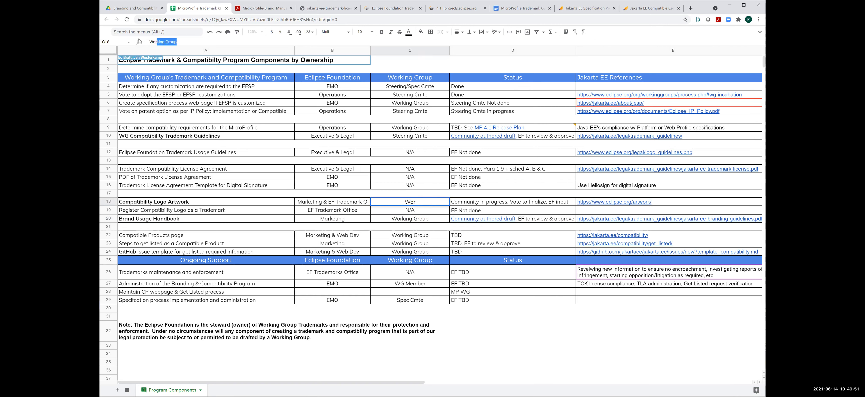
{"action": "left_click", "coordinate": [397, 187]}
{"action": "left_click", "coordinate": [402, 86]}
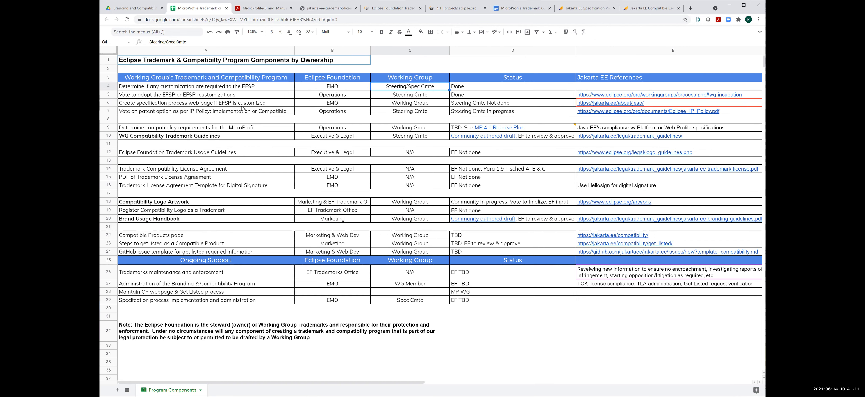
Change the Working Group owner for determining EFSP customizations in C4 to "Steering Cmte".
{"action": "left_click", "coordinate": [212, 41]}
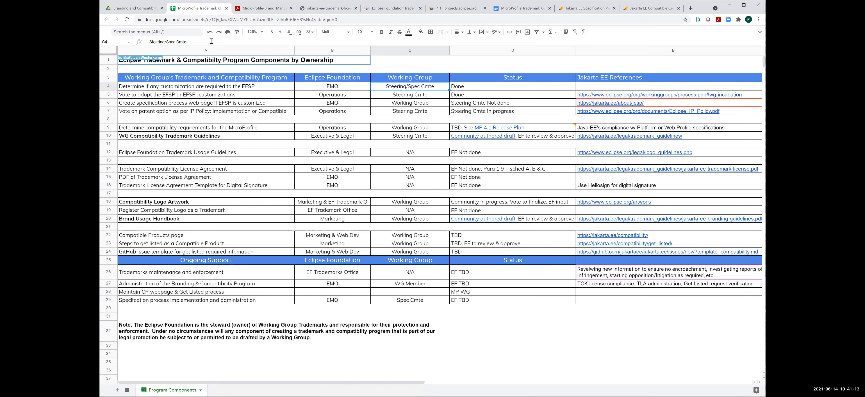
{"action": "key", "text": "BackSpace"}
{"action": "key", "text": "BackSpace"}
{"action": "key", "text": "BackSpace"}
{"action": "key", "text": "BackSpace"}
{"action": "key", "text": "BackSpace"}
{"action": "key", "text": "BackSpace"}
{"action": "key", "text": "BackSpace"}
{"action": "key", "text": "BackSpace"}
{"action": "key", "text": "BackSpace"}
{"action": "key", "text": "BackSpace"}
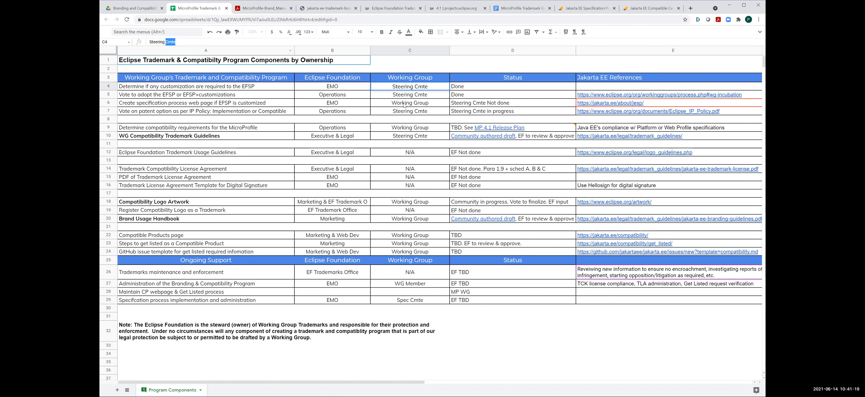
{"action": "key", "text": "Return"}
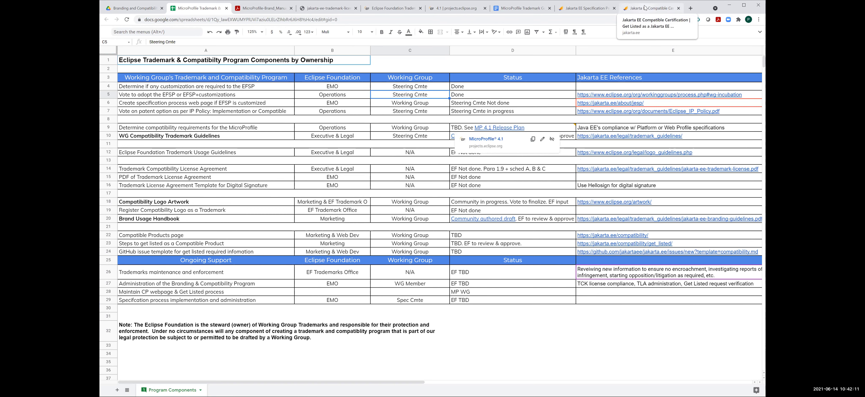
Add ">> Request to Delete this step <<" before the Hellosign note in E16 for the digital signature license agreement template.
{"action": "left_click", "coordinate": [623, 189]}
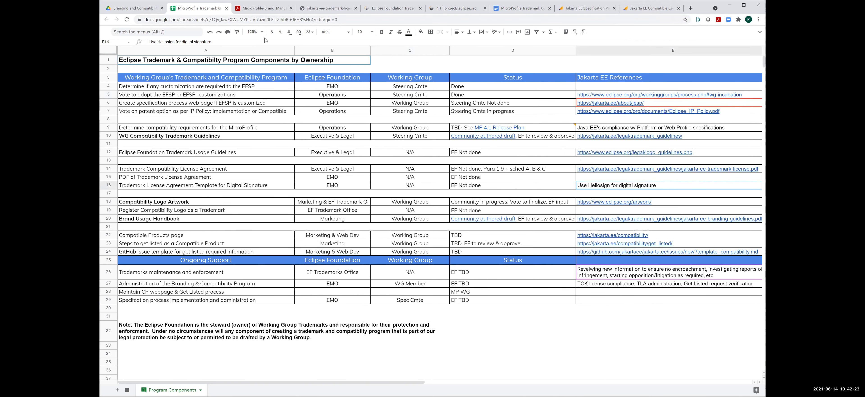
{"action": "left_click", "coordinate": [241, 39]}
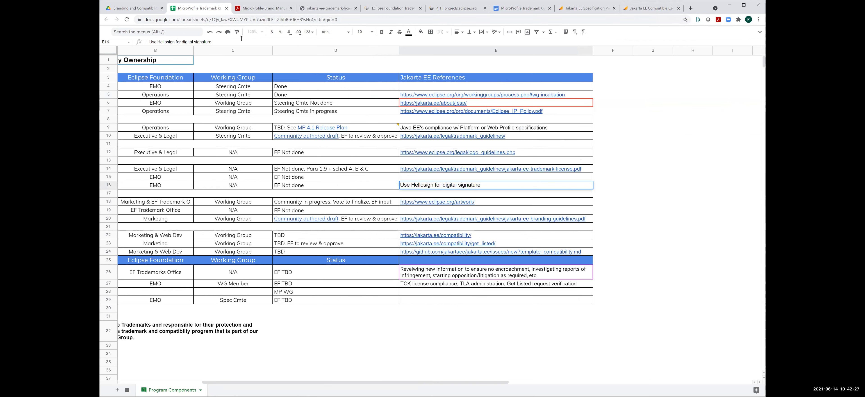
{"action": "type", "text": "Request"}
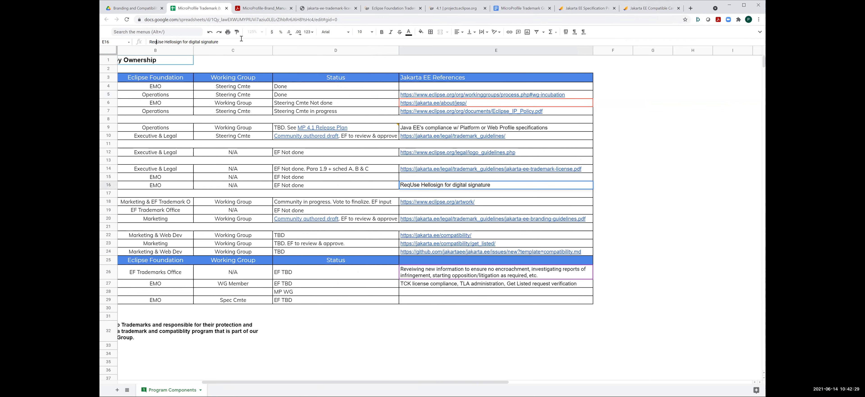
{"action": "type", "text": " to Del"}
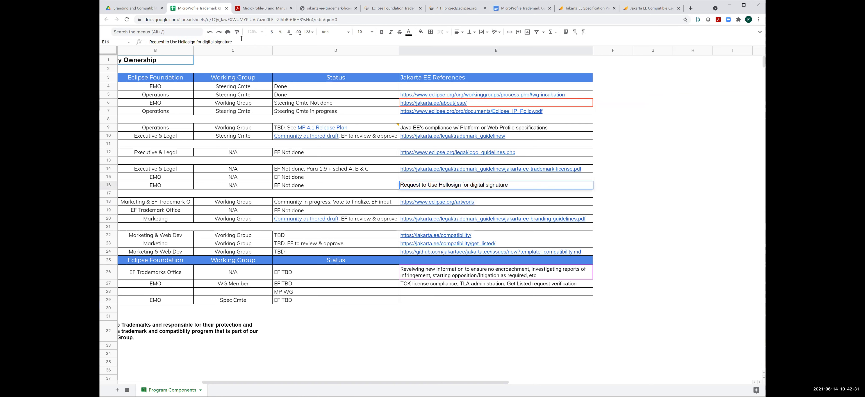
{"action": "type", "text": "ete"}
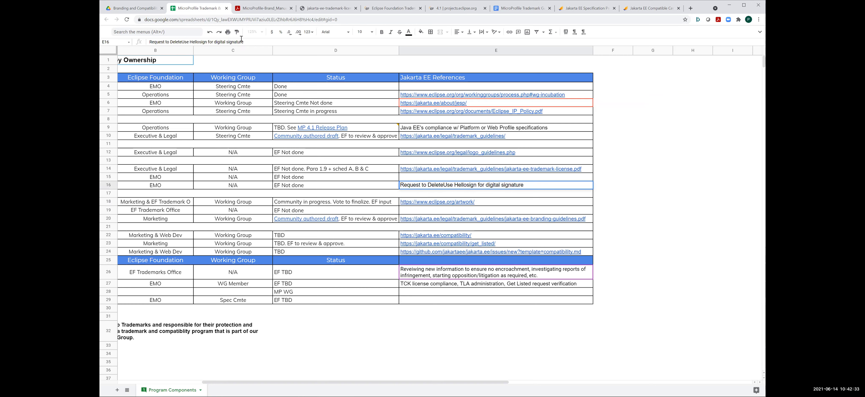
{"action": "type", "text": " this "}
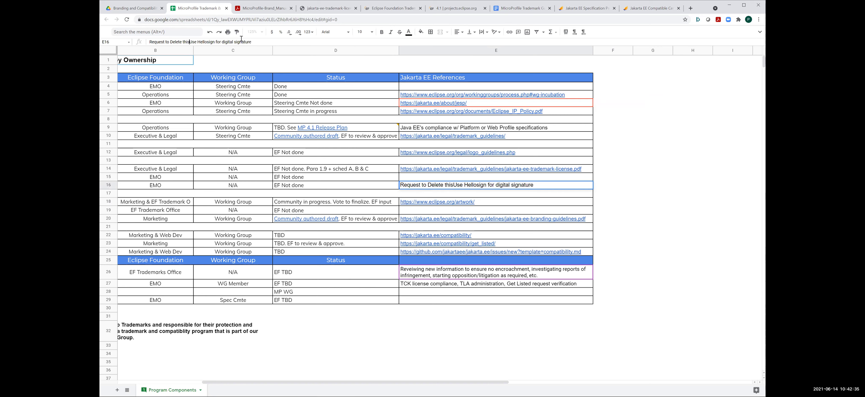
{"action": "type", "text": "step"}
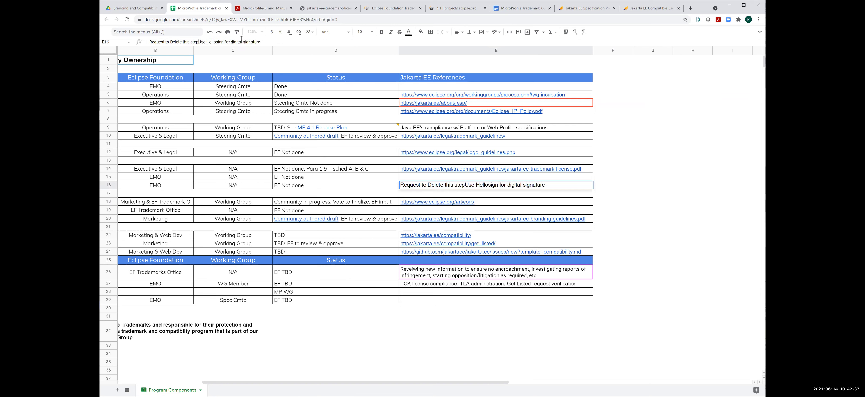
{"action": "type", "text": " <<"}
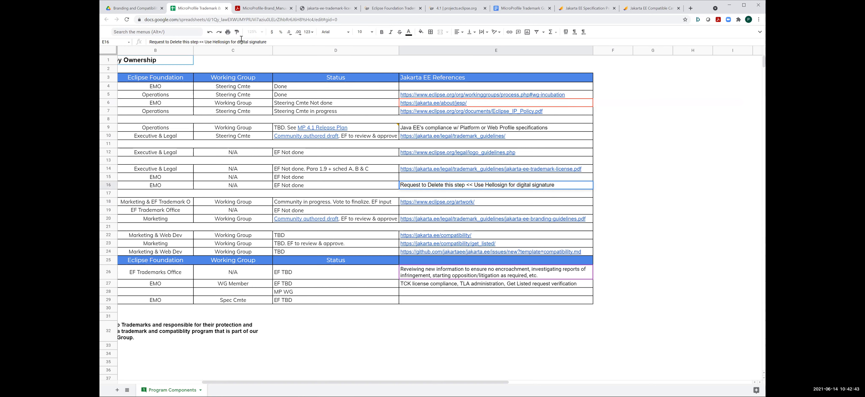
{"action": "type", "text": " >>"}
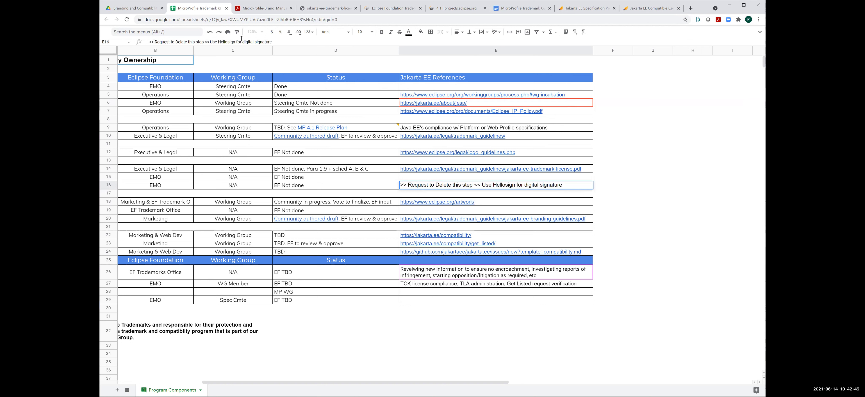
{"action": "key", "text": "Return"}
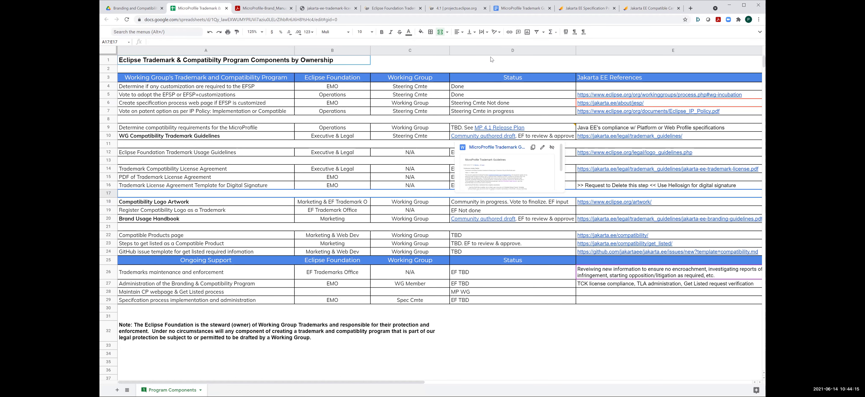
Shorten the status of the specification process web page in D6 to "Not done".
{"action": "left_click", "coordinate": [470, 106]}
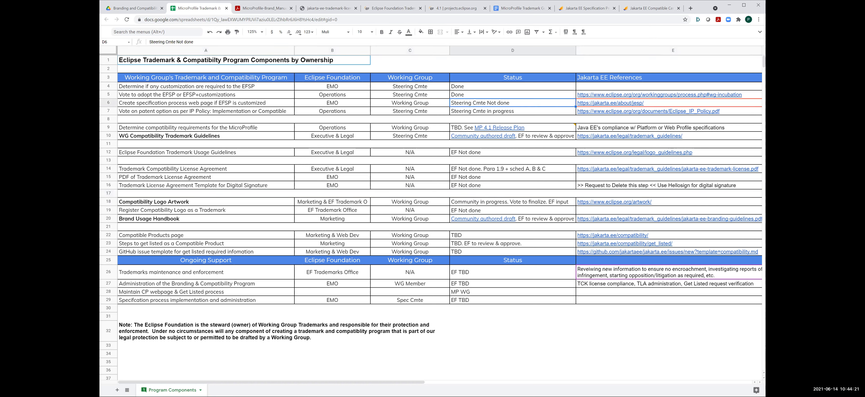
{"action": "left_click", "coordinate": [106, 102]}
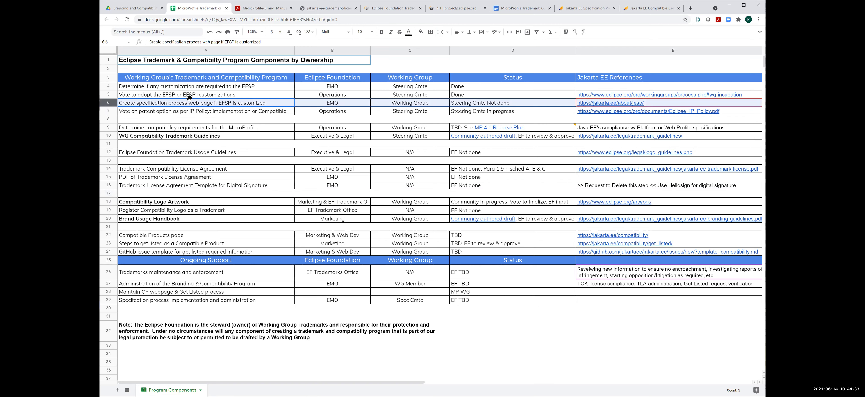
{"action": "left_click", "coordinate": [106, 112]}
{"action": "left_click", "coordinate": [107, 103]}
{"action": "left_click", "coordinate": [484, 102]}
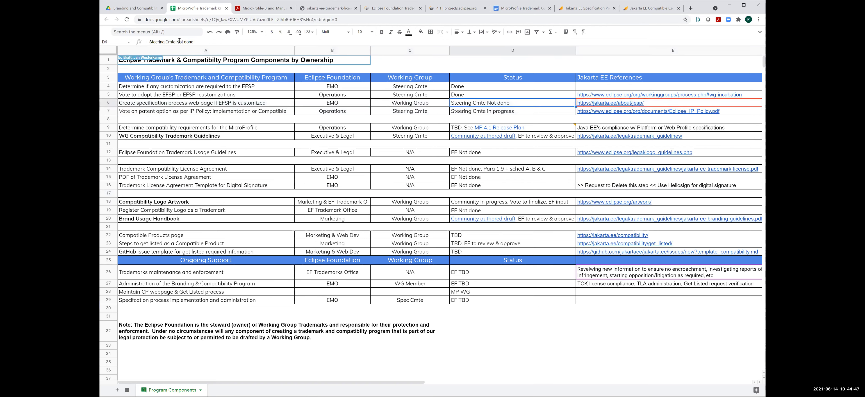
{"action": "left_click_drag", "start_coordinate": [177, 41], "coordinate": [141, 45]}
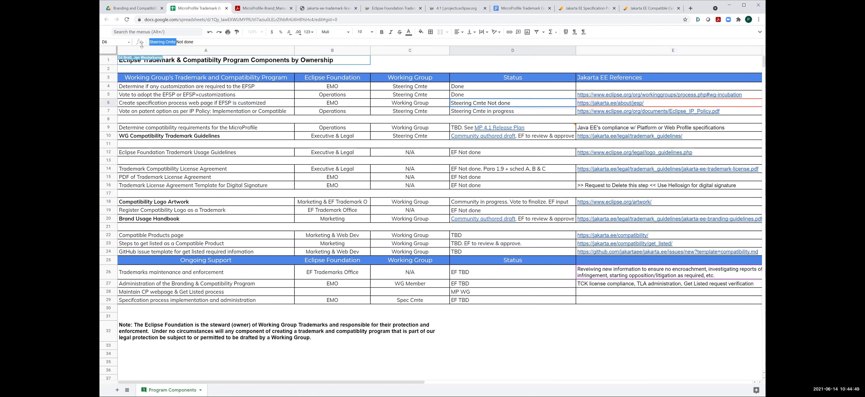
{"action": "key", "text": "BackSpace"}
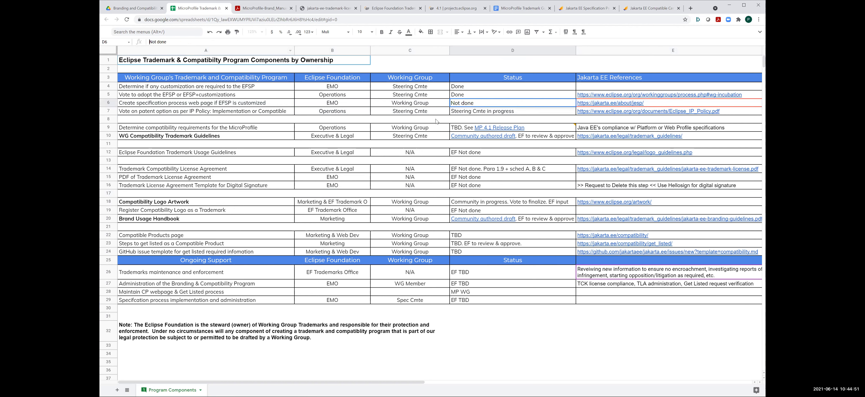
{"action": "left_click", "coordinate": [517, 114]}
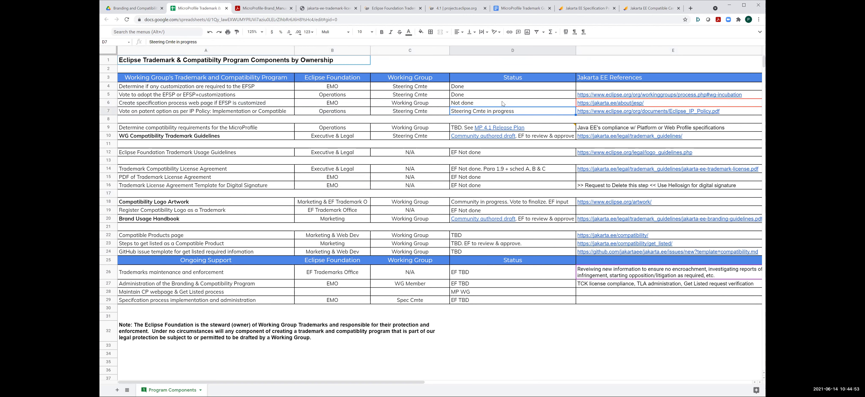
{"action": "left_click", "coordinate": [495, 100]}
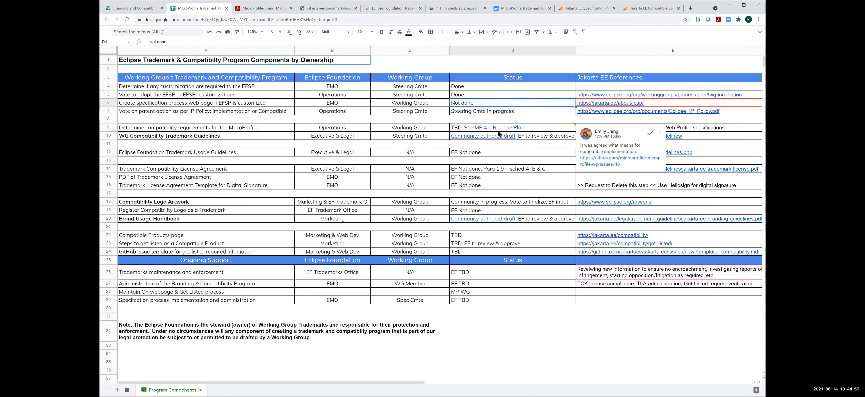
Check the compatibility requirements row, and open and read through the community authored draft linked for the WG Compatibility Trademark Guidelines.
{"action": "left_click", "coordinate": [535, 131]}
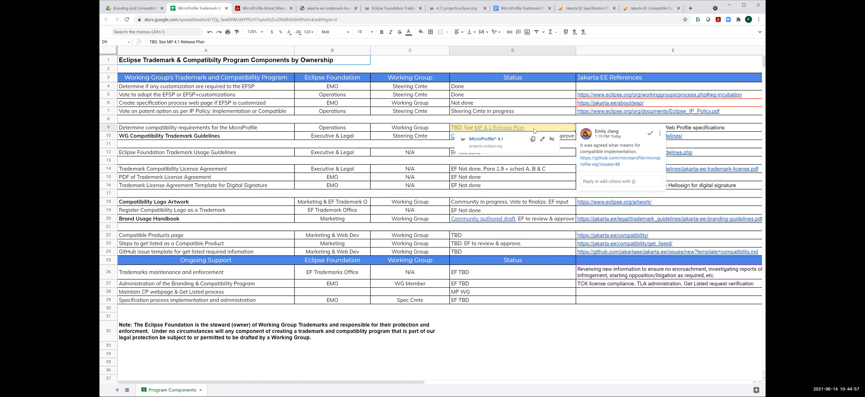
{"action": "left_click", "coordinate": [108, 127]}
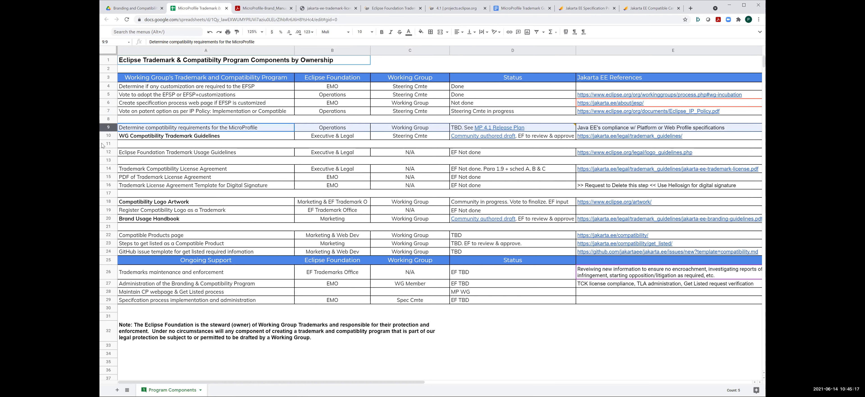
{"action": "left_click", "coordinate": [108, 136]}
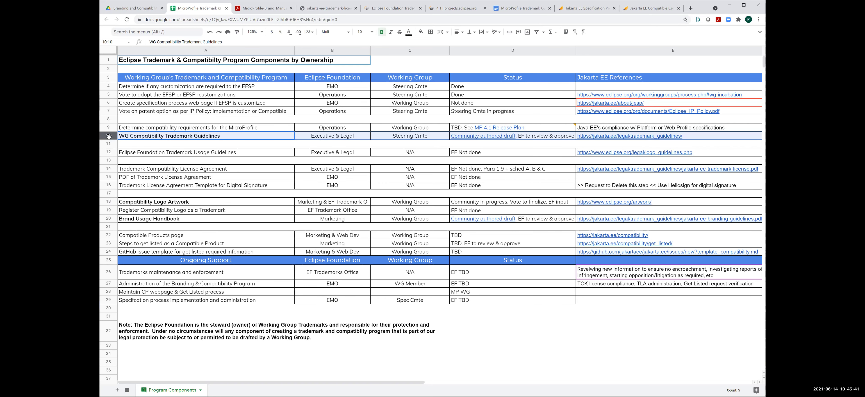
{"action": "mouse_move", "coordinate": [485, 139]}
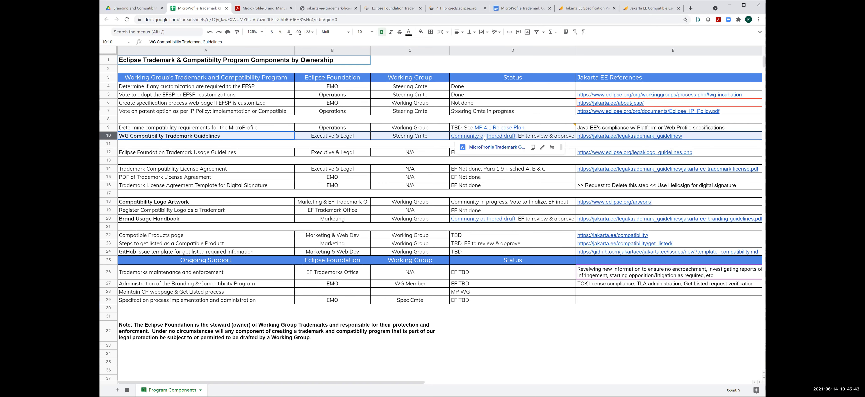
{"action": "left_click", "coordinate": [486, 148]}
{"action": "scroll", "coordinate": [516, 190], "scroll_direction": "down", "scroll_amount": 10}
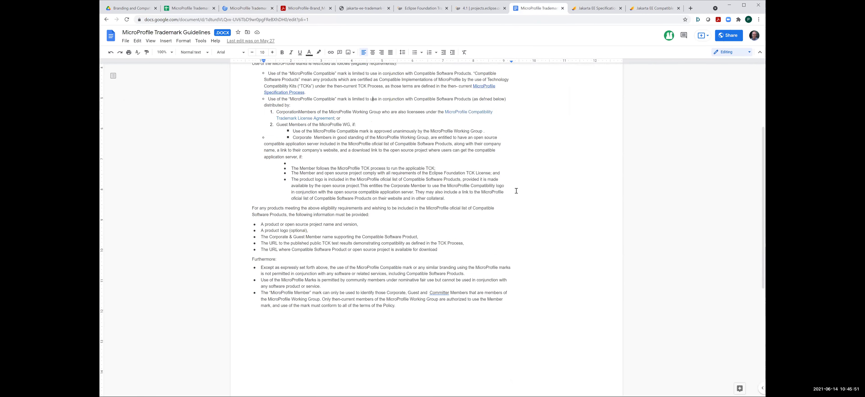
{"action": "scroll", "coordinate": [516, 191], "scroll_direction": "up", "scroll_amount": 4}
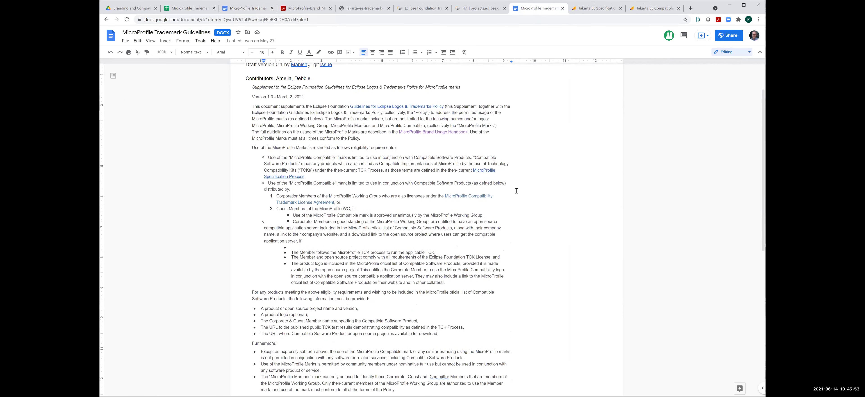
{"action": "scroll", "coordinate": [516, 190], "scroll_direction": "up", "scroll_amount": 1}
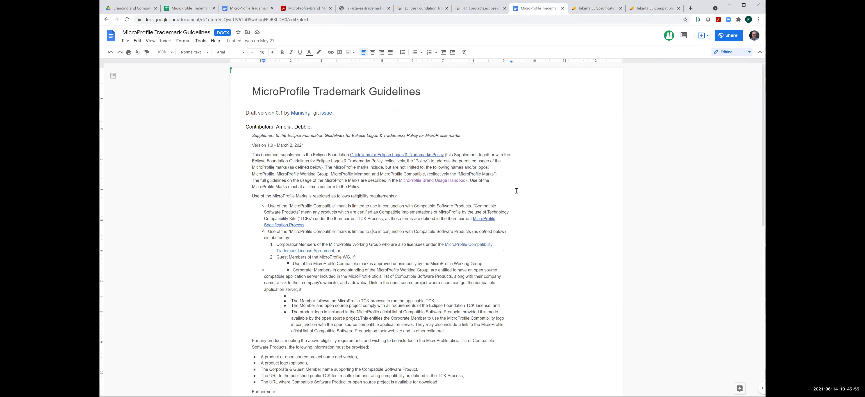
{"action": "scroll", "coordinate": [515, 191], "scroll_direction": "down", "scroll_amount": 2}
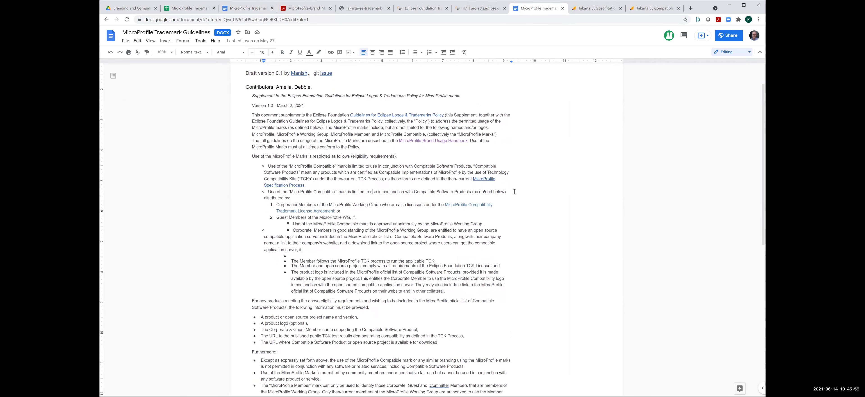
{"action": "scroll", "coordinate": [515, 191], "scroll_direction": "up", "scroll_amount": 2}
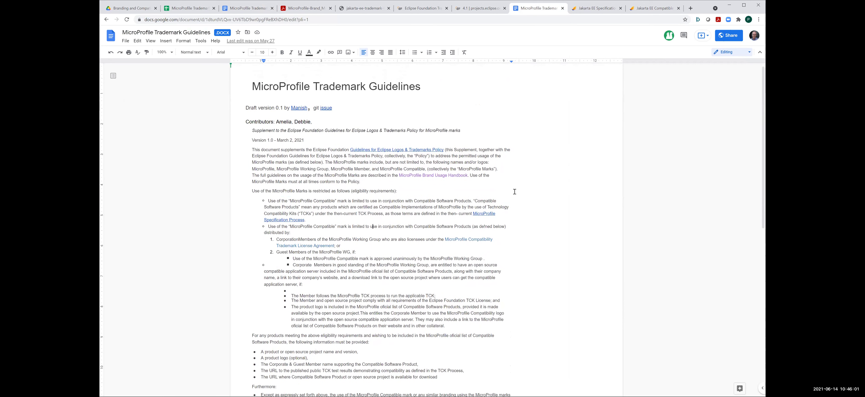
{"action": "scroll", "coordinate": [515, 192], "scroll_direction": "up", "scroll_amount": 1}
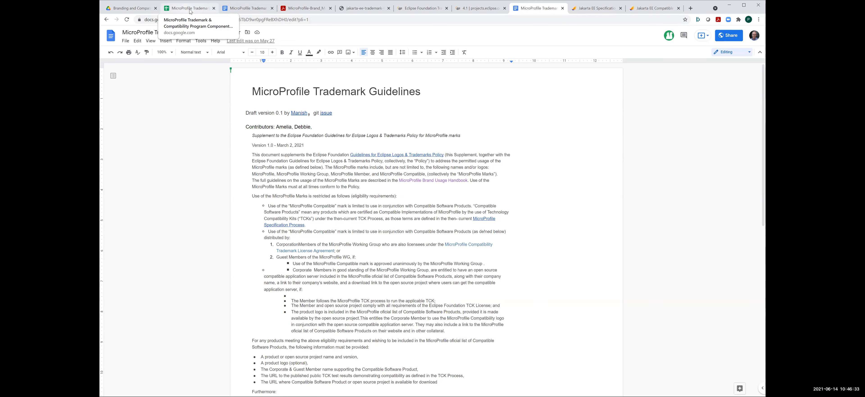
Return to the program components sheet and set the WG Compatibility Trademark Guidelines owner in C10 to "Working Group".
{"action": "left_click", "coordinate": [191, 12]}
{"action": "mouse_move", "coordinate": [473, 140]}
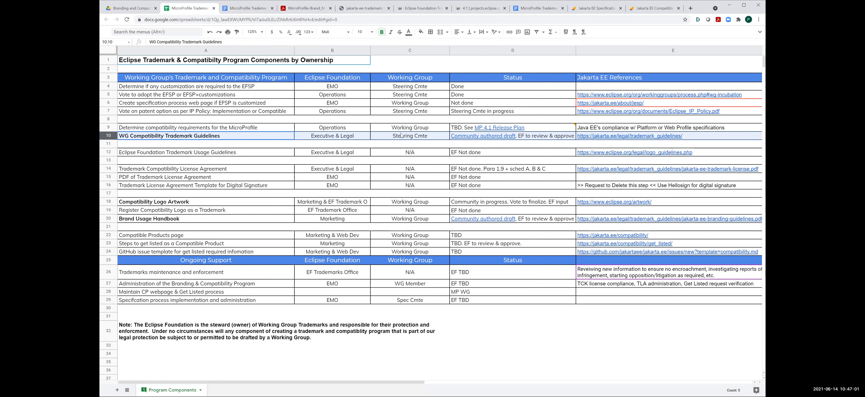
{"action": "left_click", "coordinate": [402, 140]}
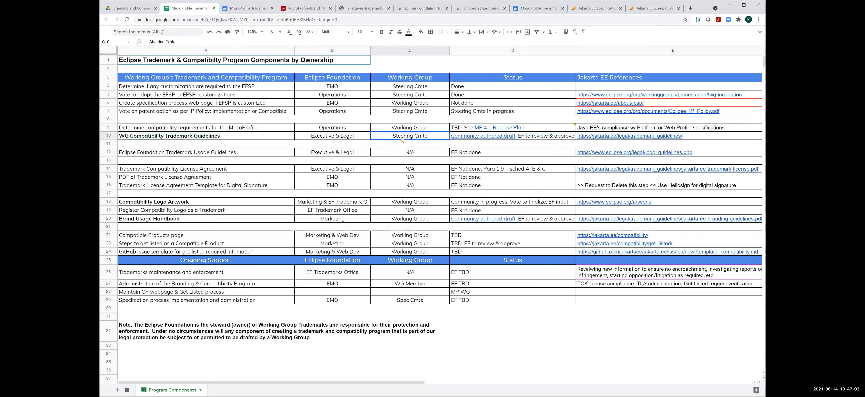
{"action": "left_click", "coordinate": [185, 41]}
{"action": "key", "text": "ctrl+a"}
{"action": "type", "text": "Wo"}
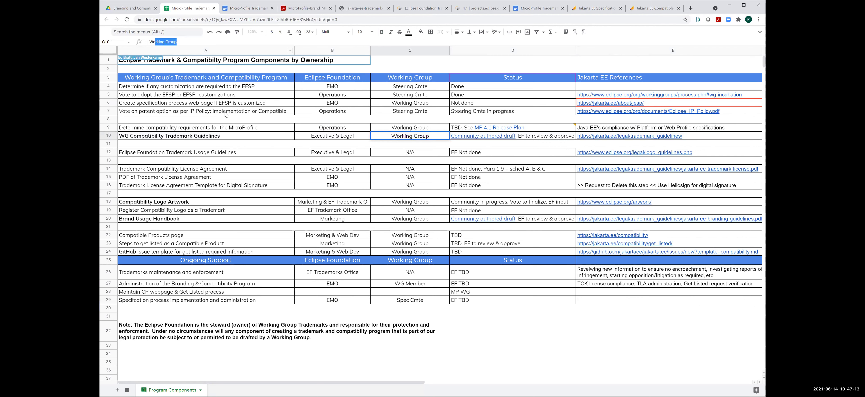
{"action": "key", "text": "Return"}
{"action": "left_click", "coordinate": [404, 138]}
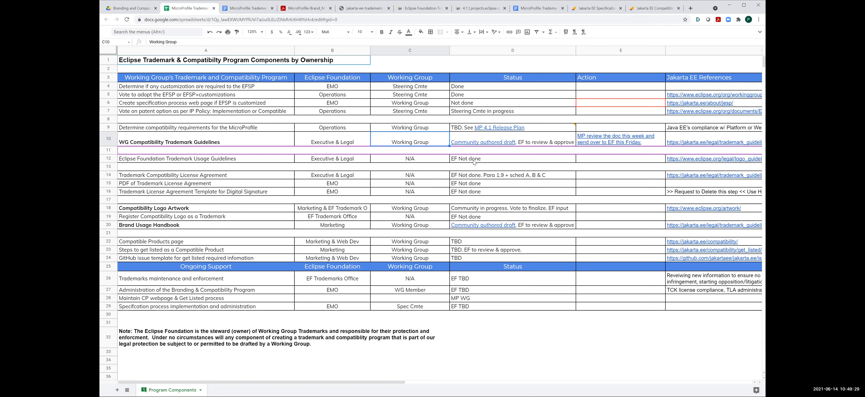
{"action": "left_click", "coordinate": [471, 193]}
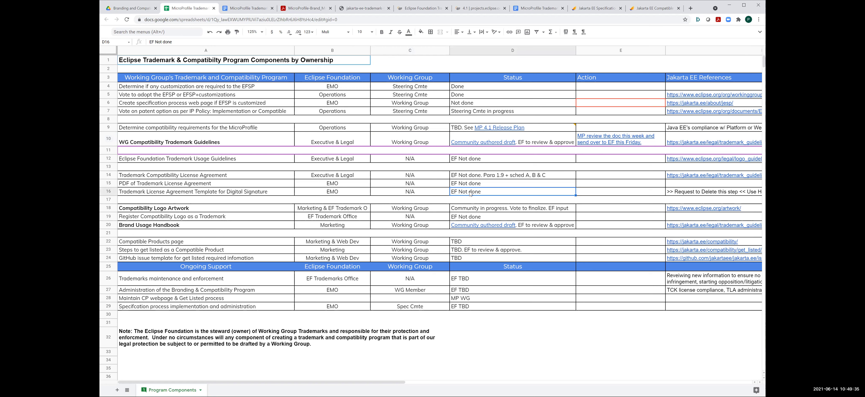
{"action": "type", "text": "Not"}
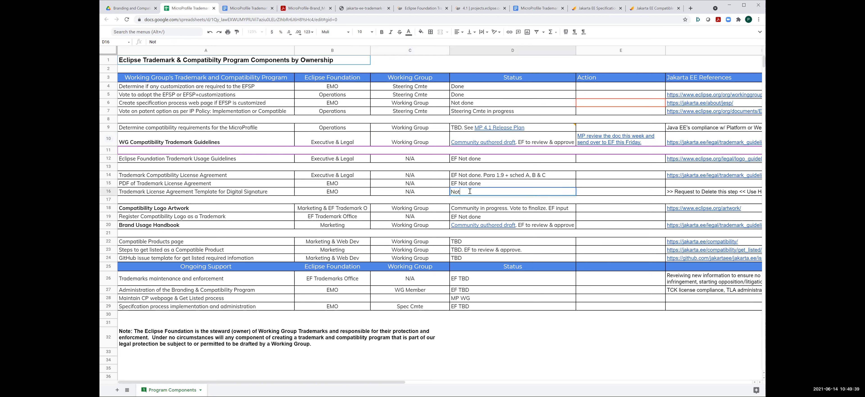
{"action": "type", "text": " re"}
{"action": "left_click", "coordinate": [760, 31]}
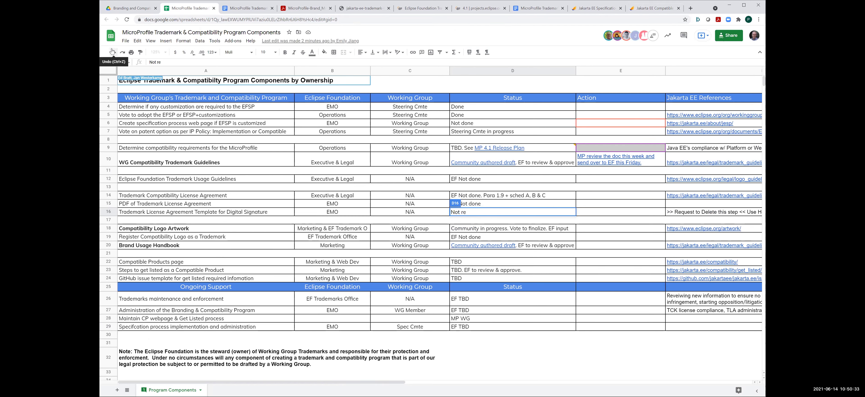
{"action": "key", "text": "ctrl+Return"}
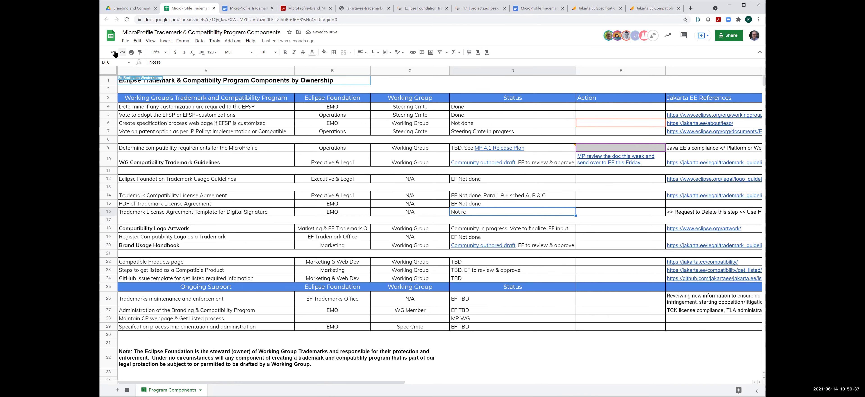
{"action": "left_click", "coordinate": [112, 52]}
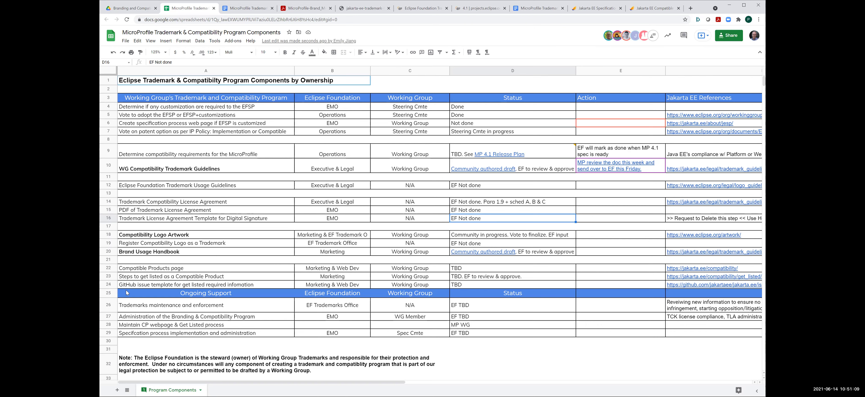
{"action": "left_click", "coordinate": [109, 106]}
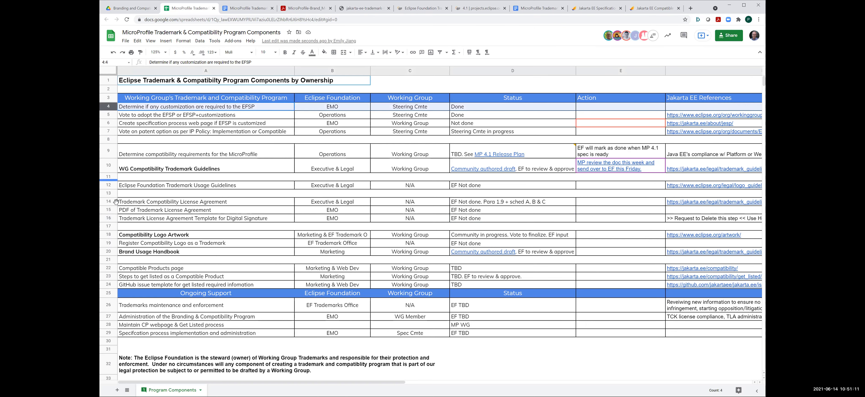
{"action": "left_click", "coordinate": [109, 284], "text": "shift"}
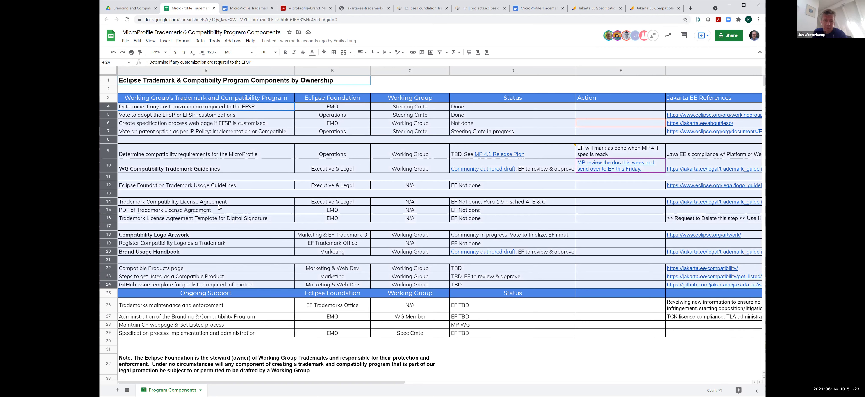
Change the first column's header in A3 to "MP Trademark and Compatibility Program Onetime Setup".
{"action": "left_click", "coordinate": [252, 100]}
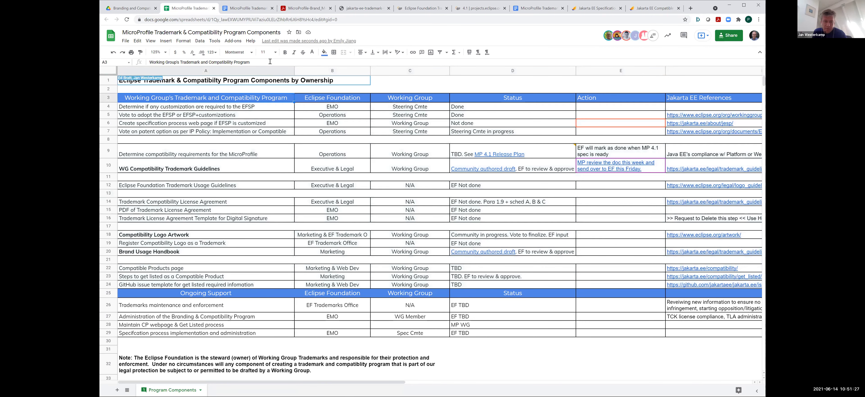
{"action": "left_click", "coordinate": [177, 62]}
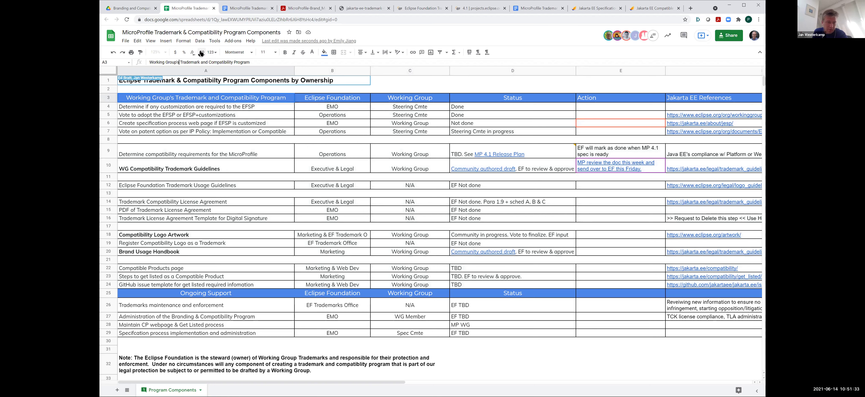
{"action": "key", "text": "BackSpace"}
{"action": "key", "text": "BackSpace"}
{"action": "key", "text": "ctrl+BackSpace"}
{"action": "key", "text": "ctrl+BackSpace"}
{"action": "type", "text": "MP"}
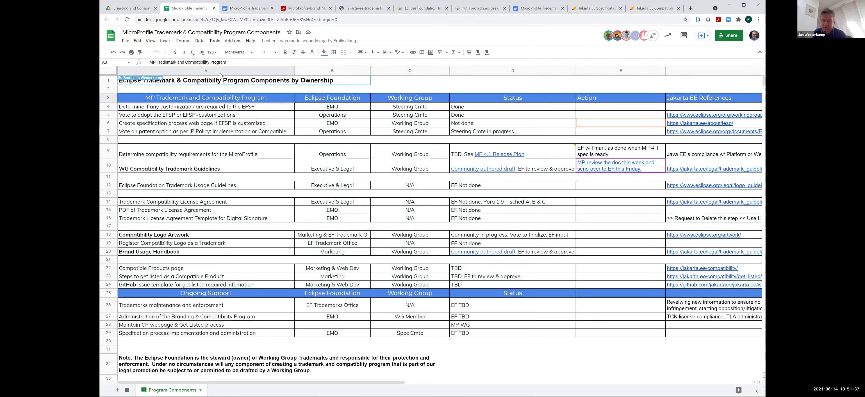
{"action": "left_click", "coordinate": [239, 62]}
{"action": "type", "text": "On"}
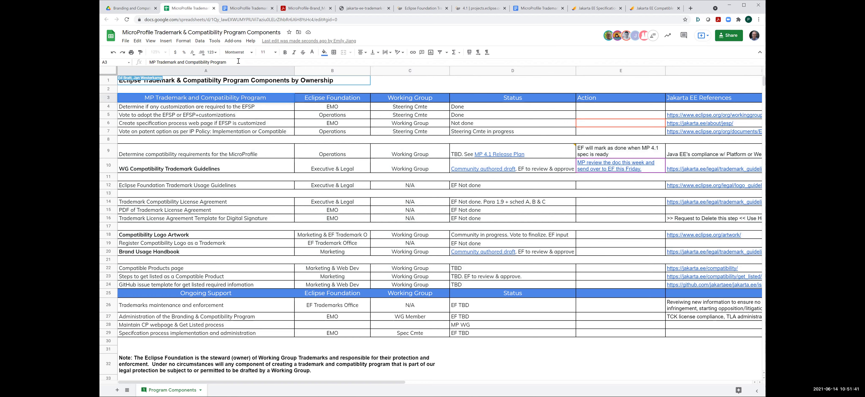
{"action": "type", "text": "etime Ser"}
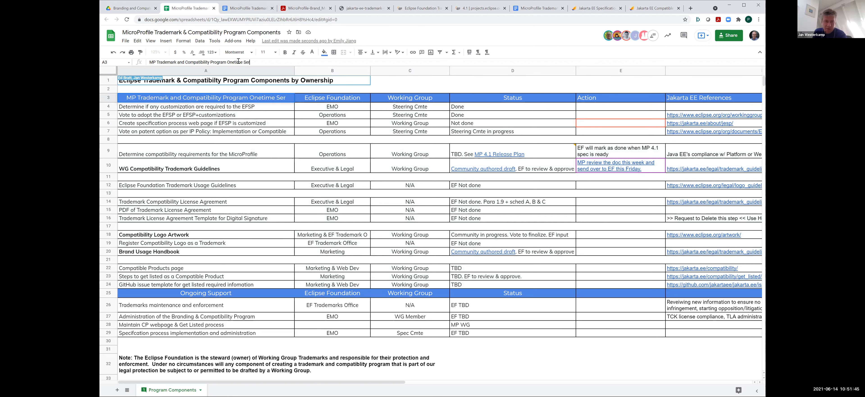
{"action": "key", "text": "BackSpace"}
{"action": "type", "text": "tup"}
{"action": "key", "text": "Return"}
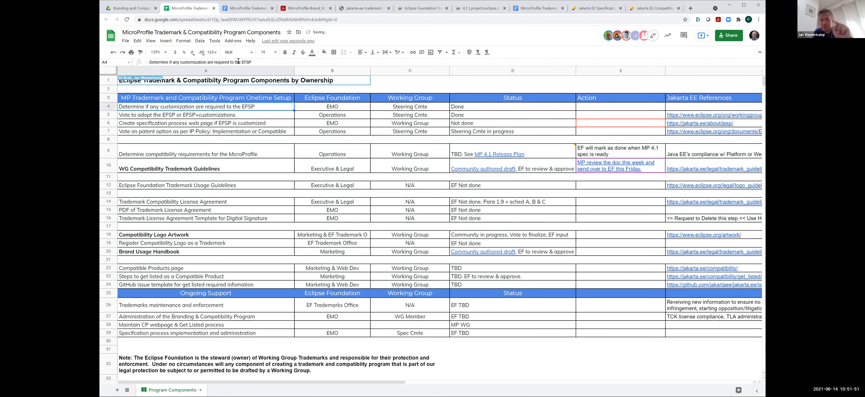
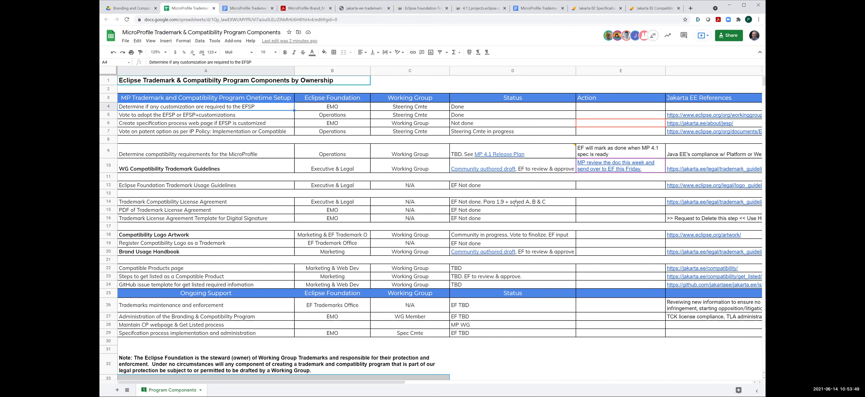
Extend the status of the digital signature license agreement template in D16 to "EF Not done. Is it needed?".
{"action": "left_click", "coordinate": [499, 221]}
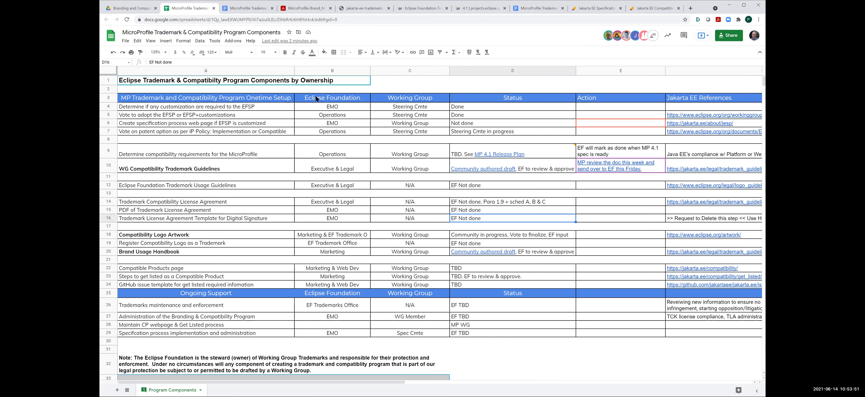
{"action": "left_click", "coordinate": [192, 61]}
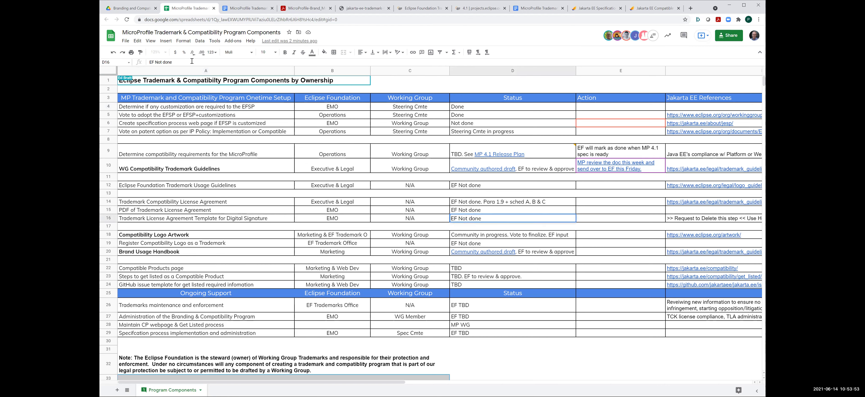
{"action": "type", "text": ". Id"}
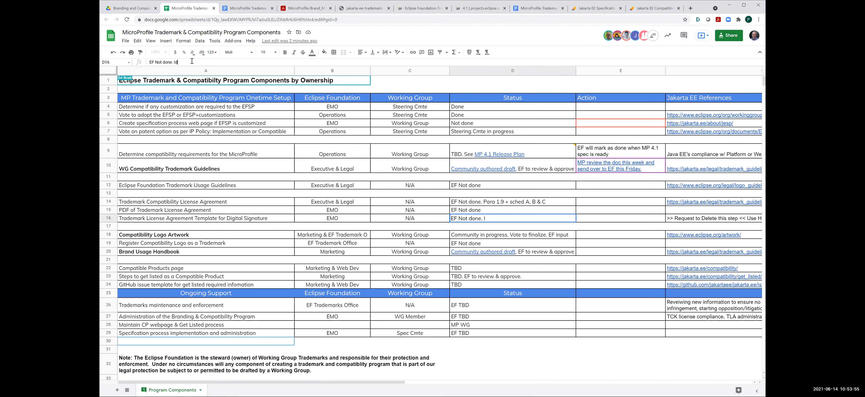
{"action": "key", "text": "BackSpace"}
{"action": "type", "text": "s it needed?"}
{"action": "key", "text": "Return"}
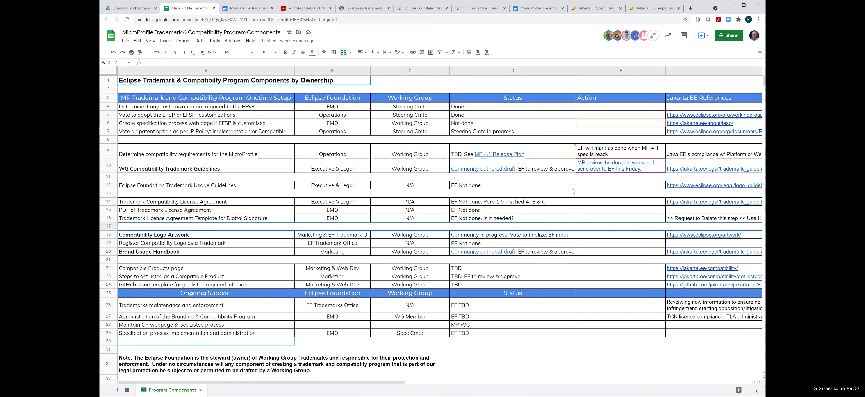
Enter the action "EMO to update if required" in E12 for the Eclipse Foundation Trademark Usage Guidelines.
{"action": "left_click", "coordinate": [586, 185]}
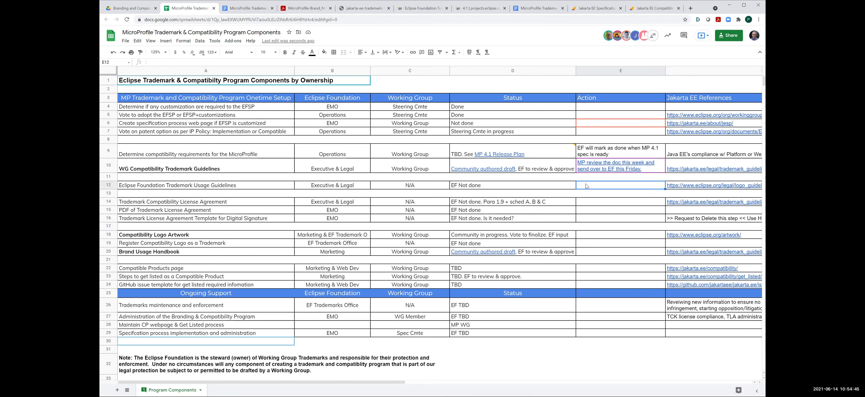
{"action": "type", "text": "EMO to up"}
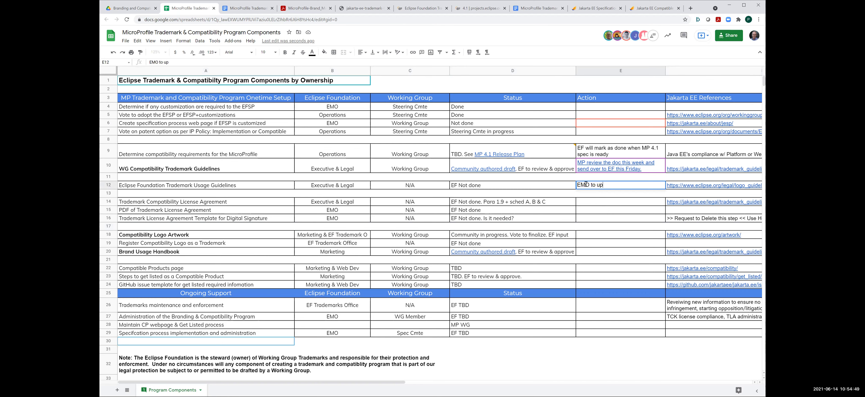
{"action": "type", "text": "date if required"}
{"action": "key", "text": "Return"}
Enter the action "EMO to draft based on row 9 & 18" in E14 for the Trademark Compatibility License Agreement.
{"action": "left_click", "coordinate": [597, 202]}
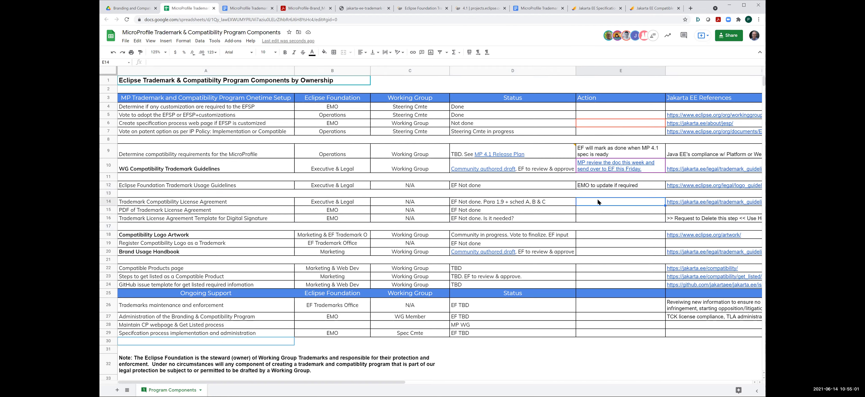
{"action": "type", "text": "EMO to draft based on"}
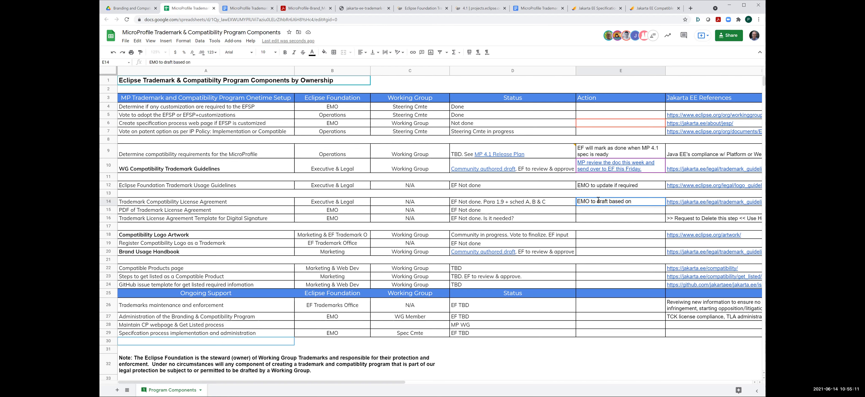
{"action": "type", "text": " row 9 & 18"}
{"action": "key", "text": "Return"}
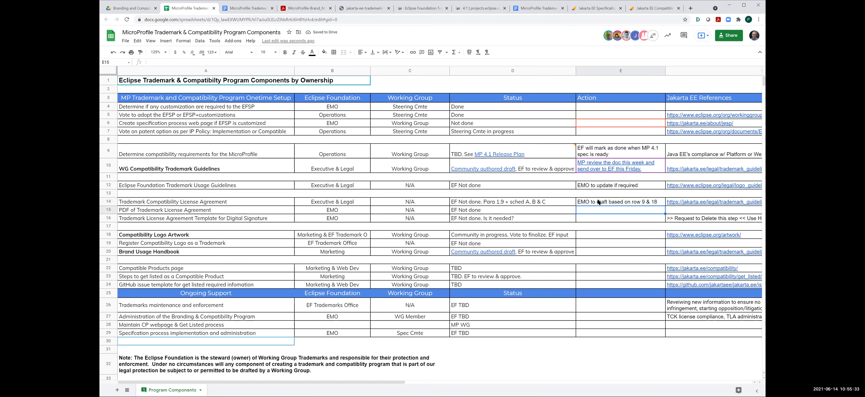
Set the action in E15 for the PDF of the Trademark License Agreement to just "EMO".
{"action": "type", "text": "EMO"}
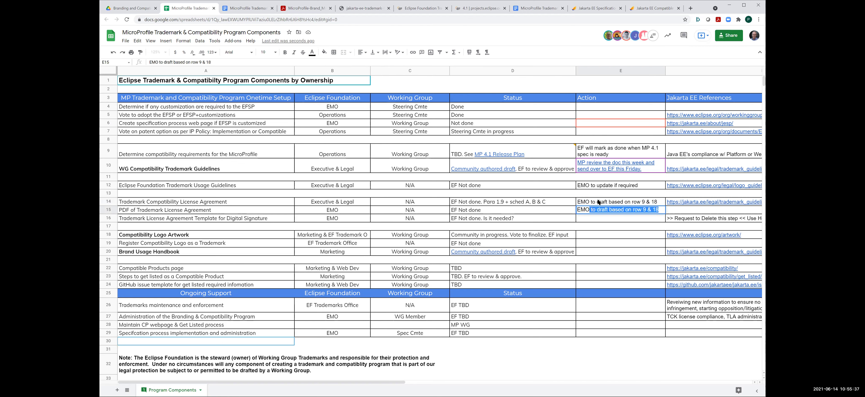
{"action": "key", "text": "Return"}
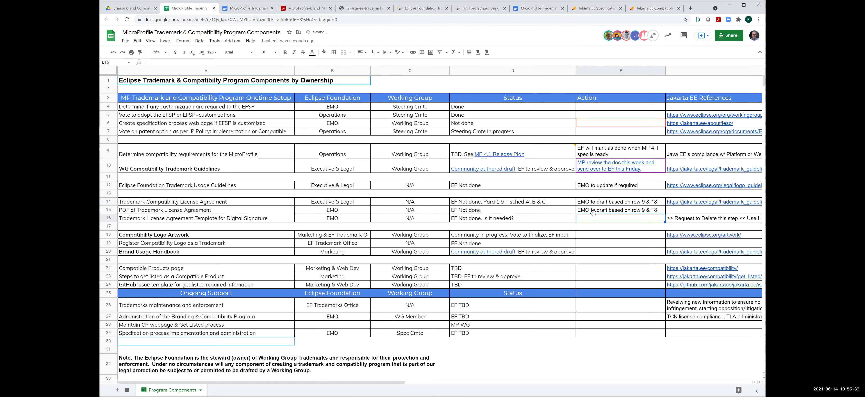
{"action": "left_click", "coordinate": [590, 211]}
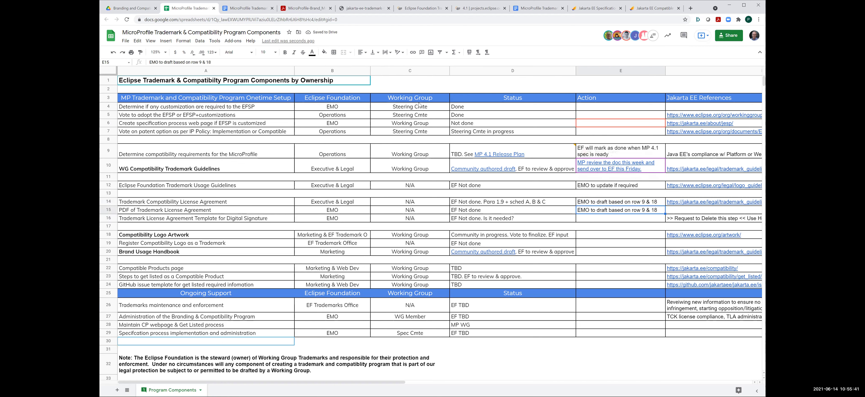
{"action": "left_click", "coordinate": [241, 62]}
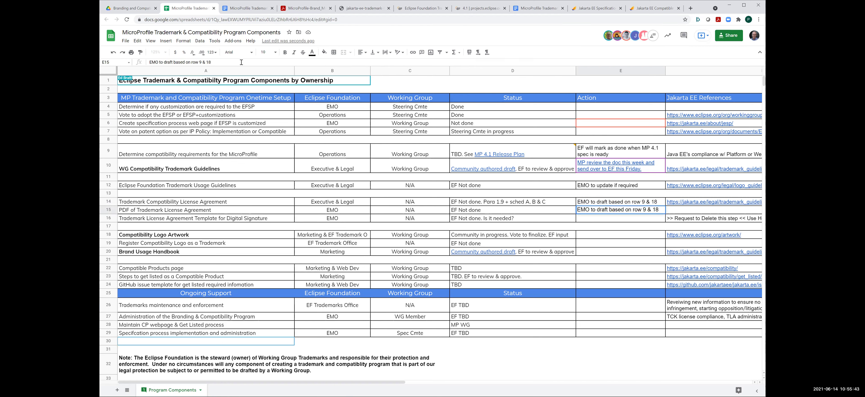
{"action": "key", "text": "BackSpace"}
{"action": "key", "text": "BackSpace"}
{"action": "key", "text": "BackSpace"}
{"action": "key", "text": "BackSpace"}
{"action": "key", "text": "BackSpace"}
{"action": "key", "text": "BackSpace"}
{"action": "key", "text": "BackSpace"}
{"action": "key", "text": "BackSpace"}
{"action": "key", "text": "BackSpace"}
{"action": "key", "text": "BackSpace"}
{"action": "key", "text": "BackSpace"}
{"action": "key", "text": "BackSpace"}
{"action": "key", "text": "BackSpace"}
{"action": "key", "text": "BackSpace"}
{"action": "key", "text": "BackSpace"}
{"action": "key", "text": "BackSpace"}
{"action": "key", "text": "BackSpace"}
{"action": "key", "text": "BackSpace"}
{"action": "key", "text": "BackSpace"}
{"action": "key", "text": "BackSpace"}
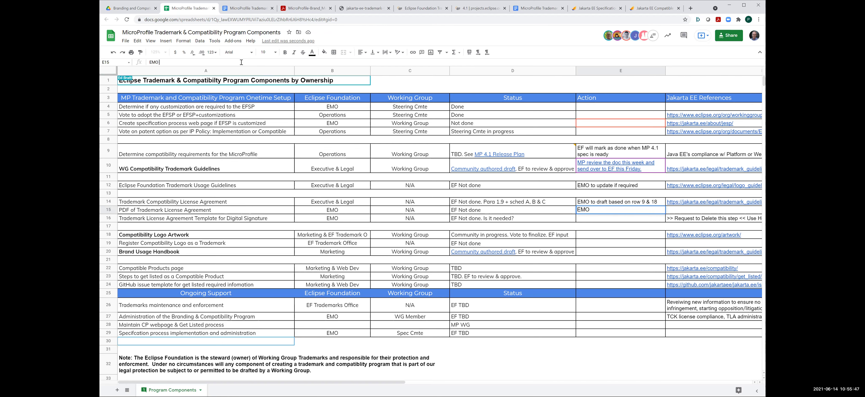
{"action": "key", "text": "Return"}
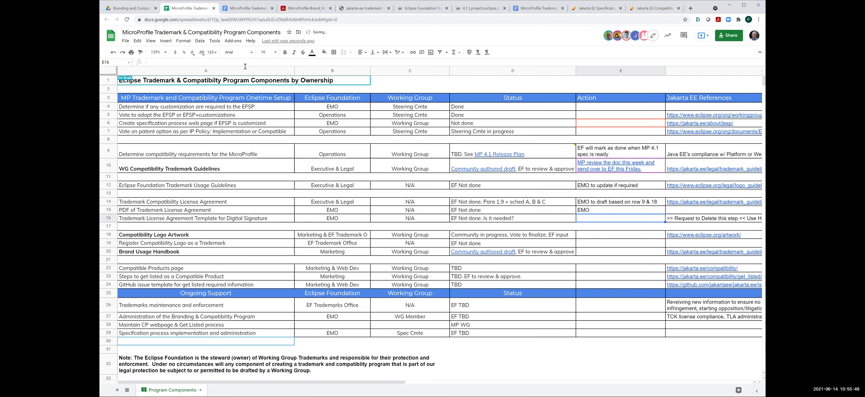
Enter the action "Dependent on row 18" in E19 for registering the compatibility logo as a trademark.
{"action": "left_click", "coordinate": [608, 238]}
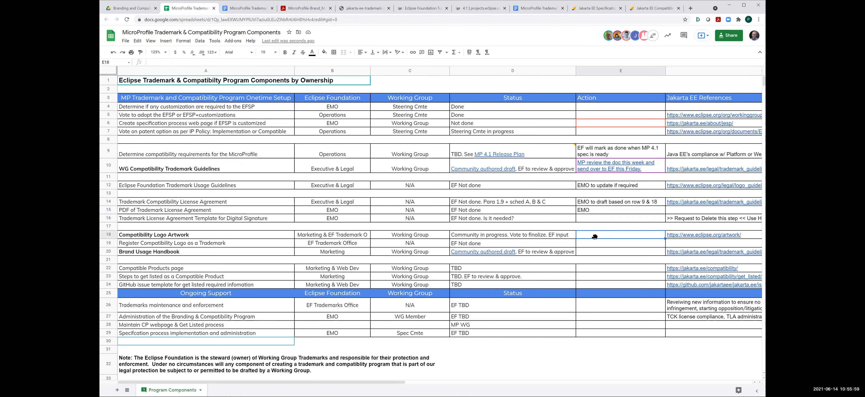
{"action": "left_click", "coordinate": [596, 243]}
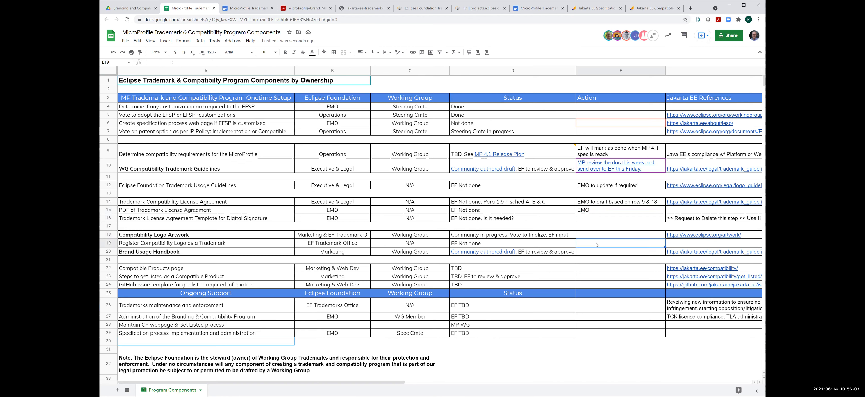
{"action": "type", "text": "Dependent on r"}
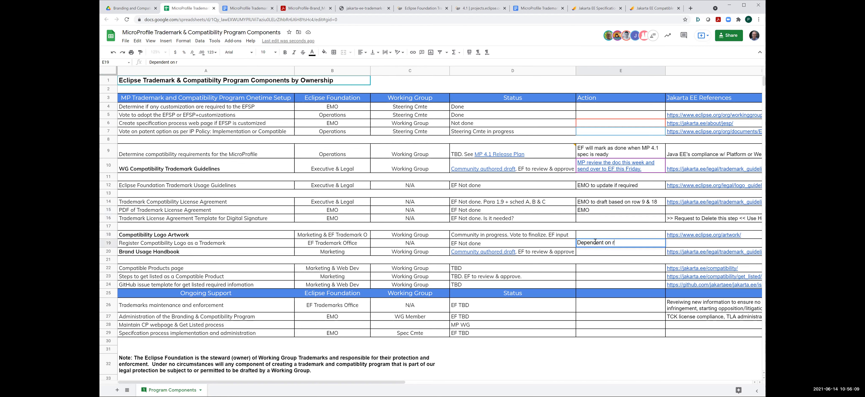
{"action": "type", "text": "ow 18"}
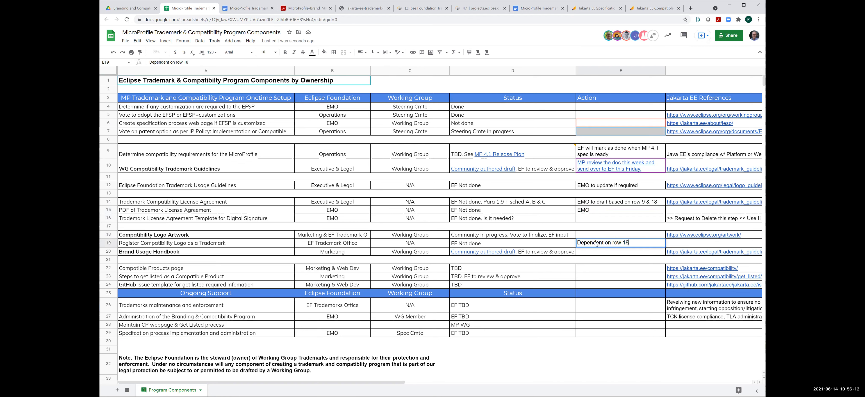
{"action": "key", "text": "Up"}
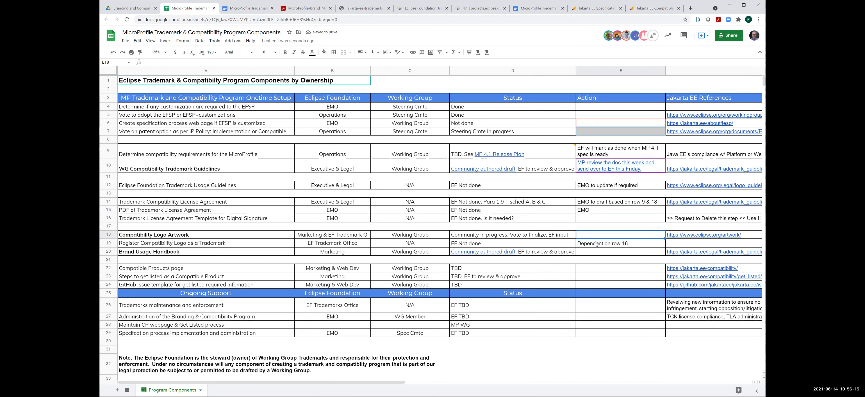
Enter the action "WG to noify EMO" in E18 for the Compatibility Logo Artwork.
{"action": "left_click", "coordinate": [599, 255]}
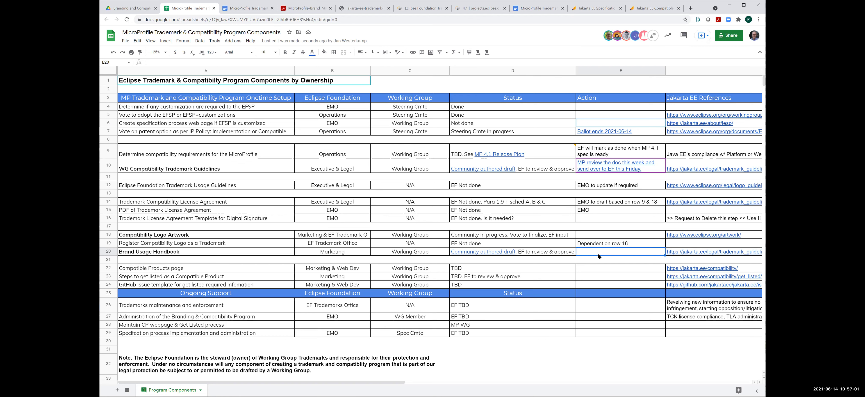
{"action": "left_click", "coordinate": [594, 235]}
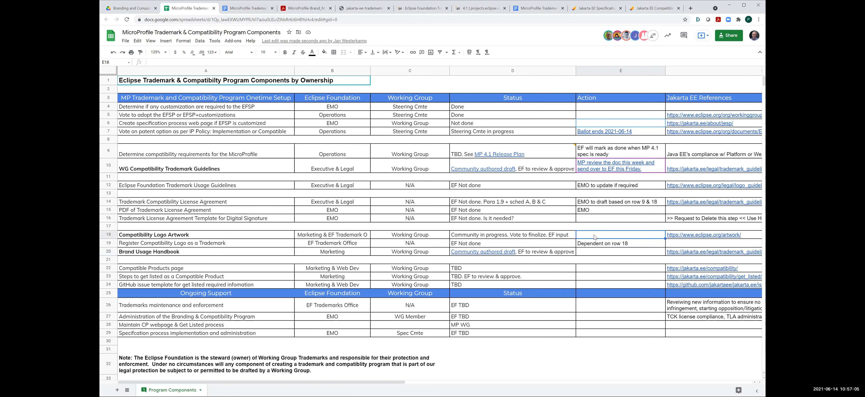
{"action": "type", "text": "WG to n"}
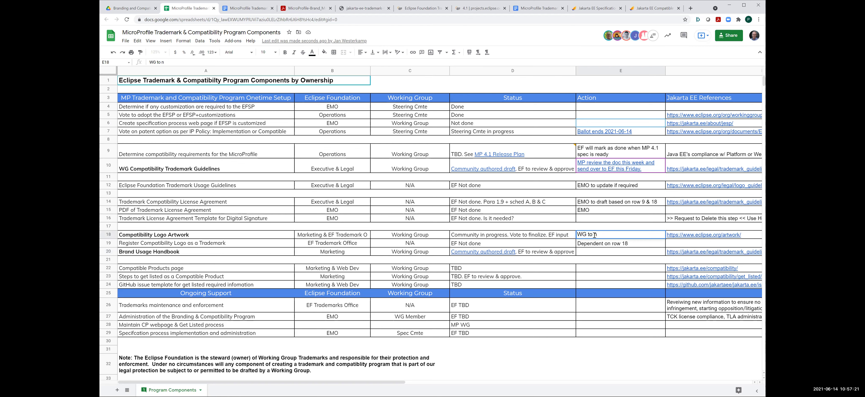
{"action": "type", "text": "y EMO"}
Append ". WG to notigy EMO" to the action in E9 for determining the MicroProfile compatibility requirements.
{"action": "left_click", "coordinate": [627, 155]}
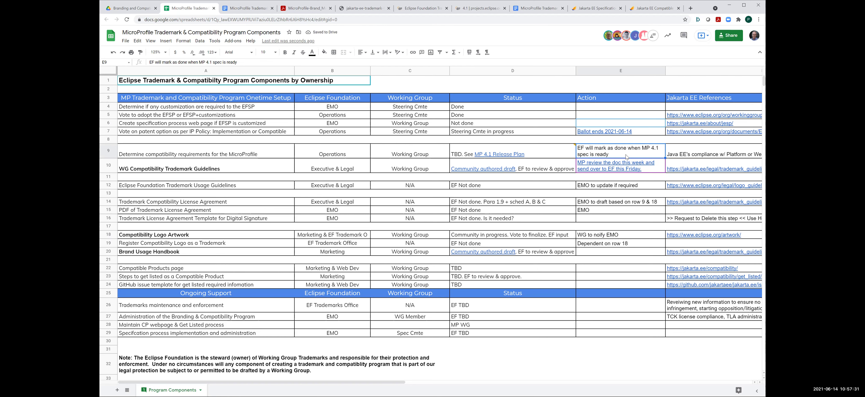
{"action": "key", "text": "Return"}
{"action": "type", "text": ". W"}
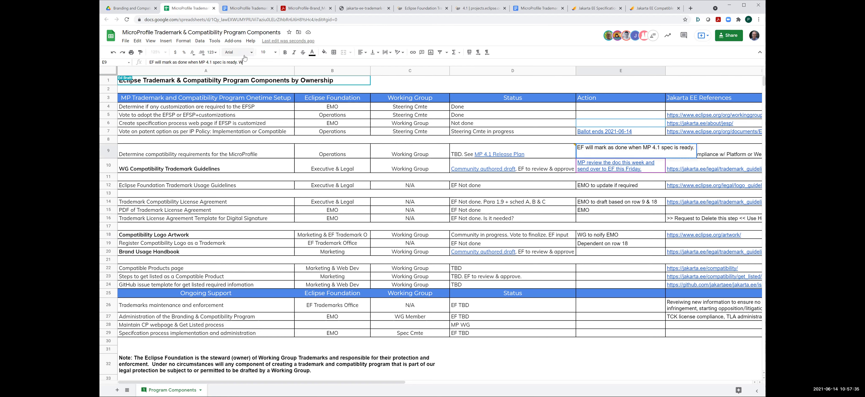
{"action": "type", "text": "G to notigy EMO"}
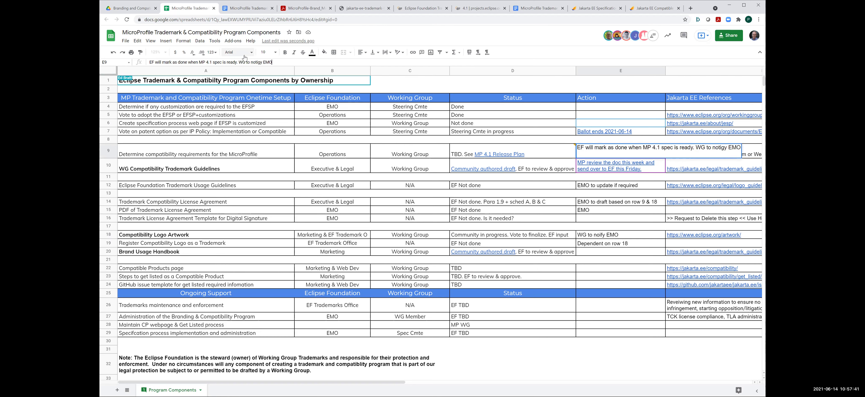
{"action": "key", "text": "Return"}
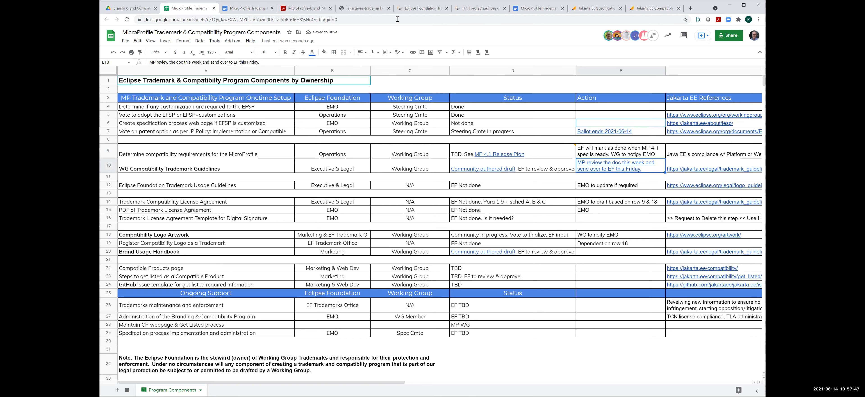
Switch to the jakarta-ee-trademark-license.pdf and examine Schedule C, Specifications, on page 16.
{"action": "left_click", "coordinate": [366, 12]}
{"action": "scroll", "coordinate": [369, 64], "scroll_direction": "down", "scroll_amount": 20}
{"action": "scroll", "coordinate": [420, 180], "scroll_direction": "down", "scroll_amount": 14}
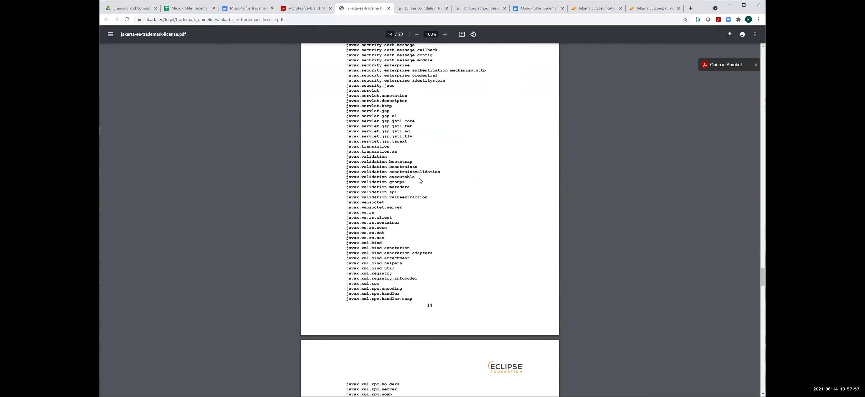
{"action": "scroll", "coordinate": [420, 180], "scroll_direction": "down", "scroll_amount": 14}
{"action": "scroll", "coordinate": [420, 180], "scroll_direction": "down", "scroll_amount": 4}
{"action": "scroll", "coordinate": [420, 180], "scroll_direction": "down", "scroll_amount": 1}
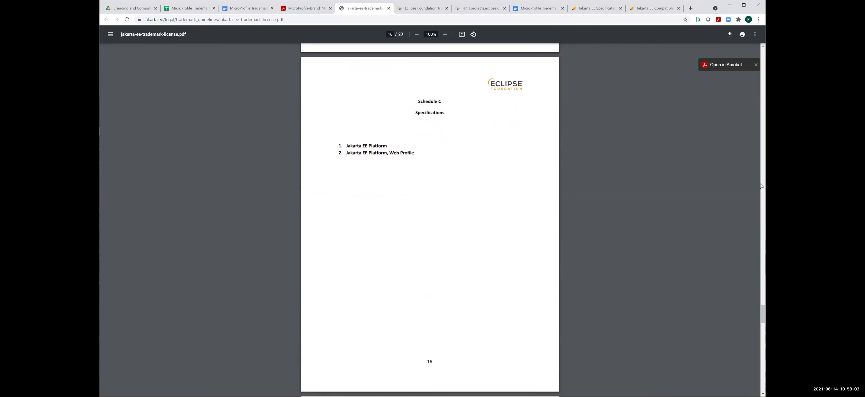